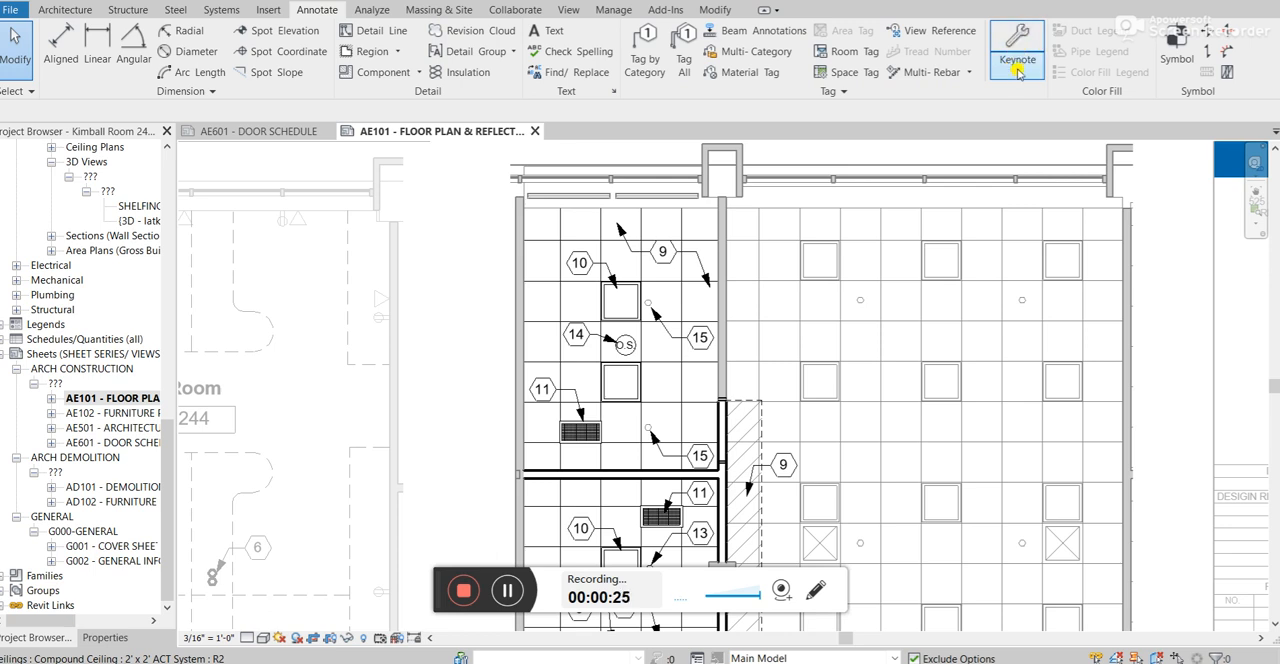
Open the Keynoting Settings of the AE101 floor plan and reflected ceiling sheet's project.
left_click(1018, 72)
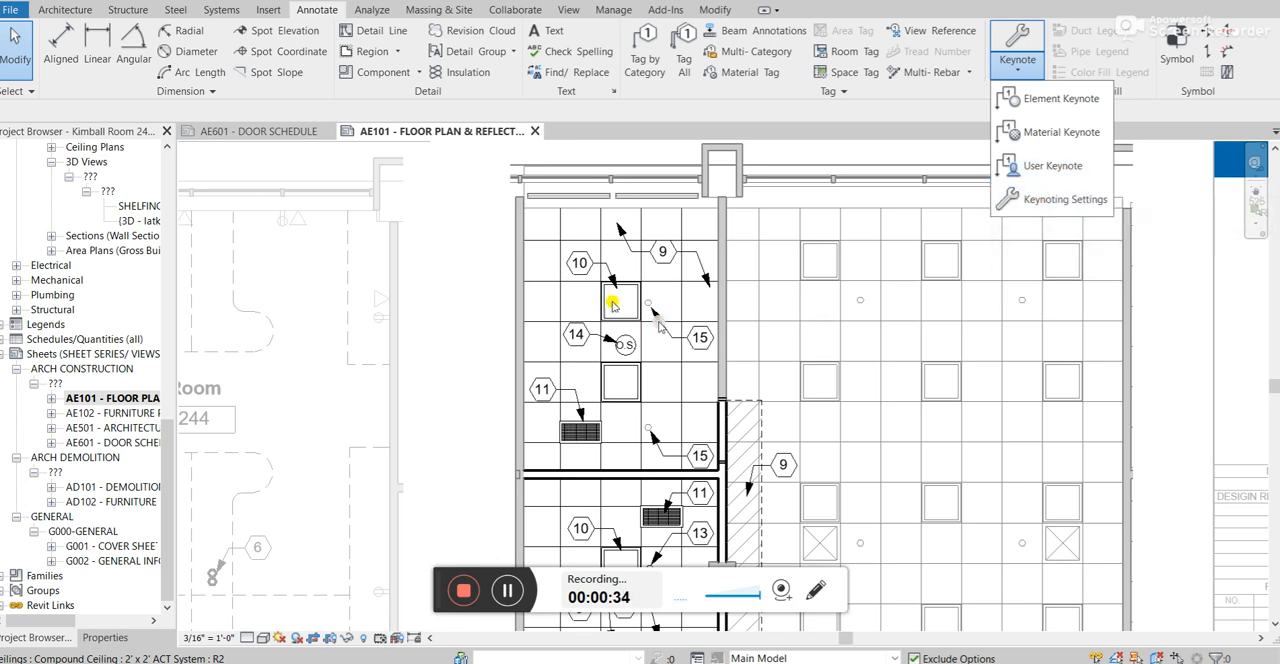
scroll(551, 266, "down", 3)
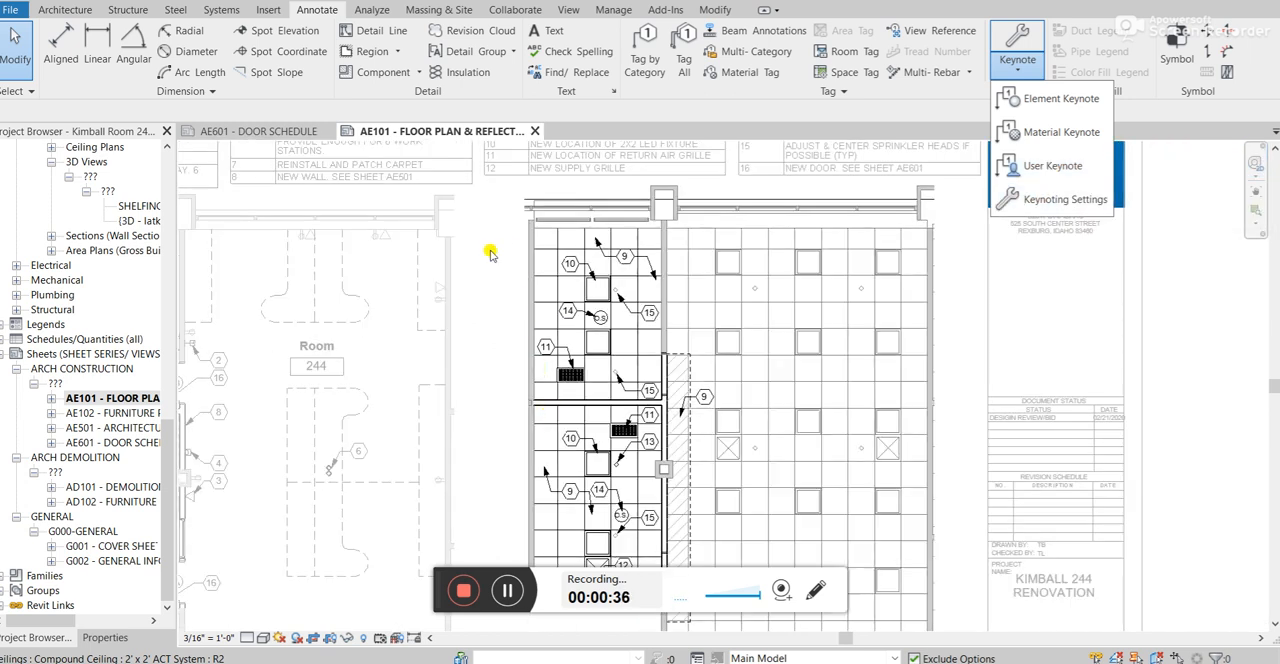
scroll(529, 409, "down", 1)
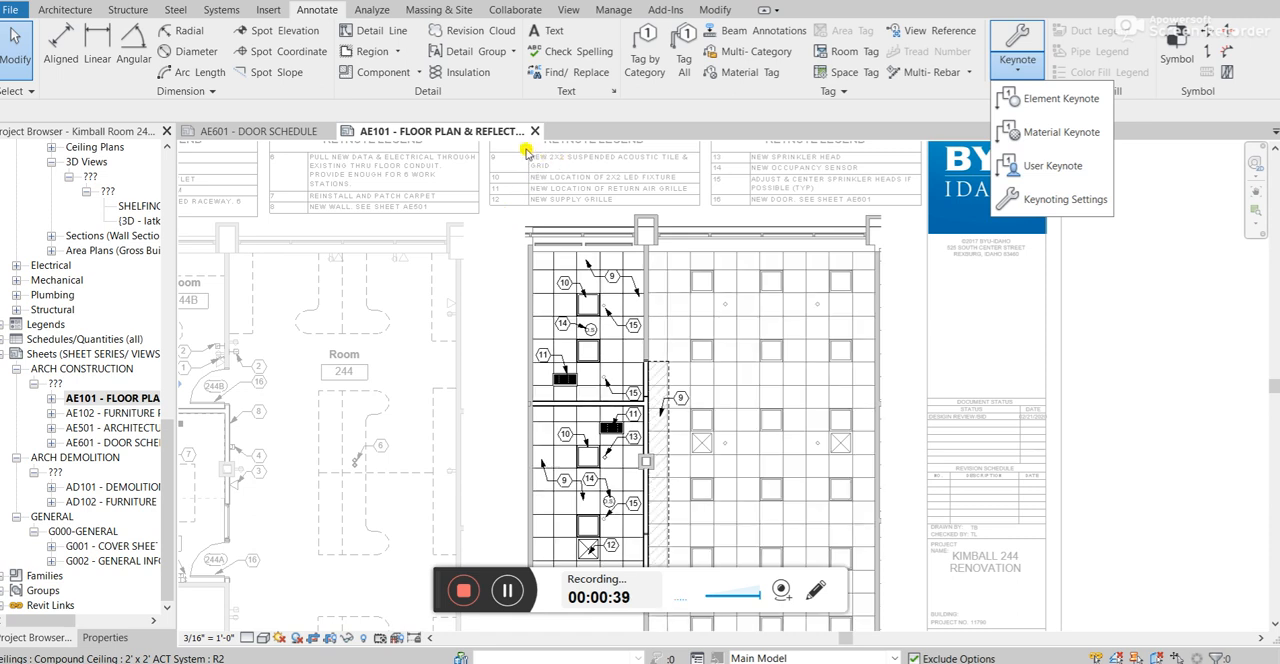
scroll(493, 167, "down", 1)
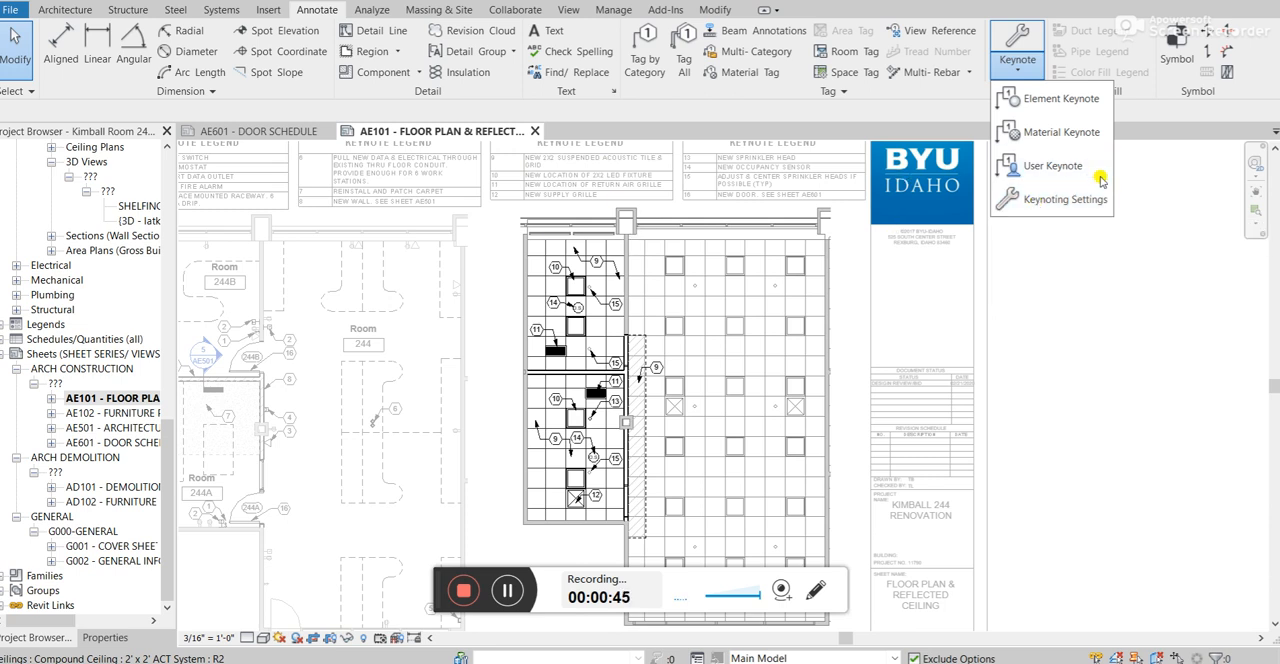
left_click(1081, 200)
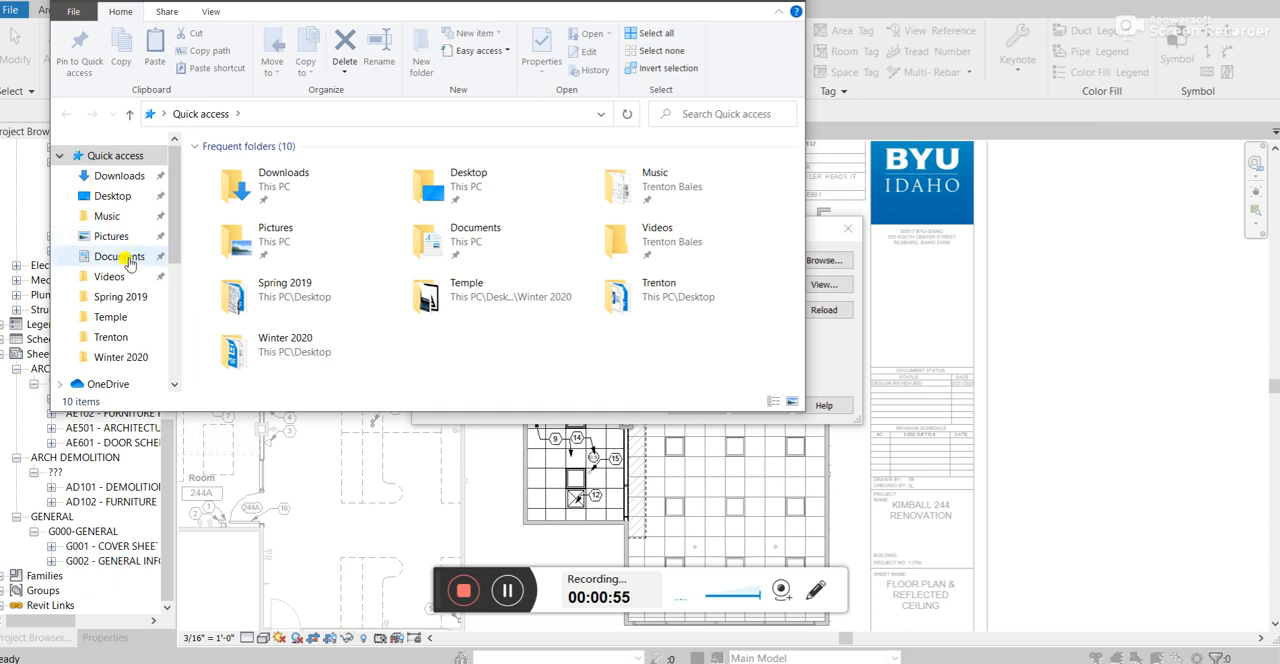
Switch to File Explorer, open the RevitKeynotes_Project 123 text file from the Desktop in Notepad and maximise its window.
left_click(97, 197)
double_click(285, 168)
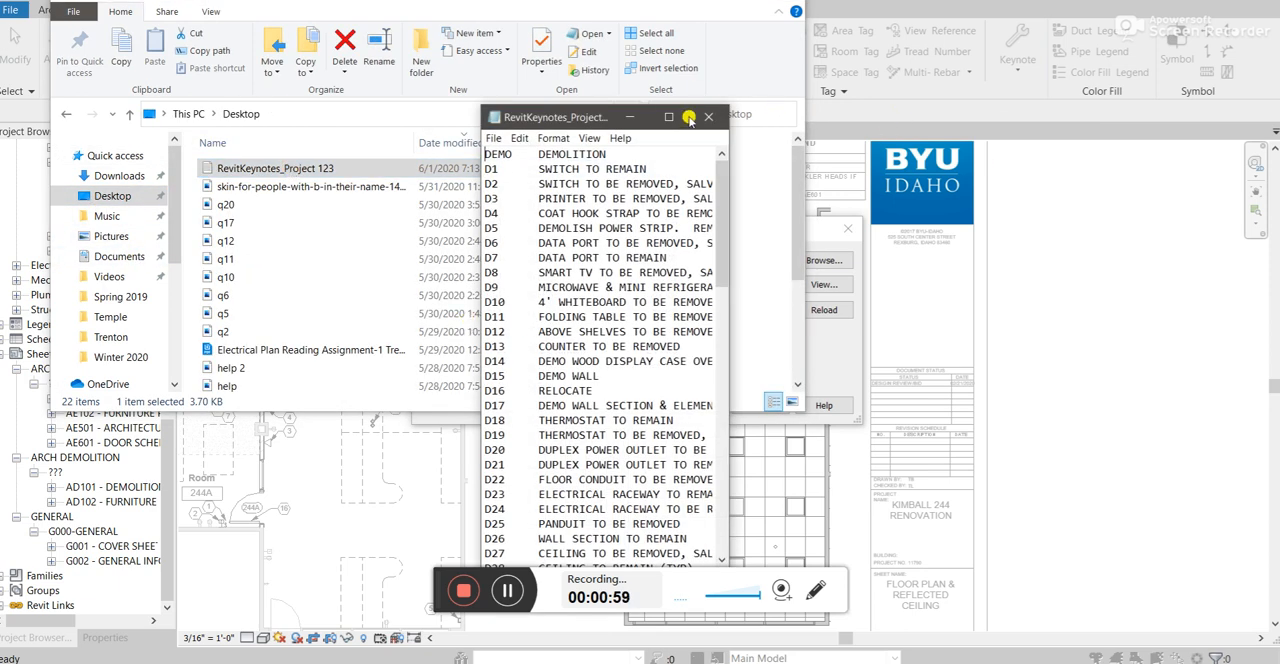
left_click(675, 117)
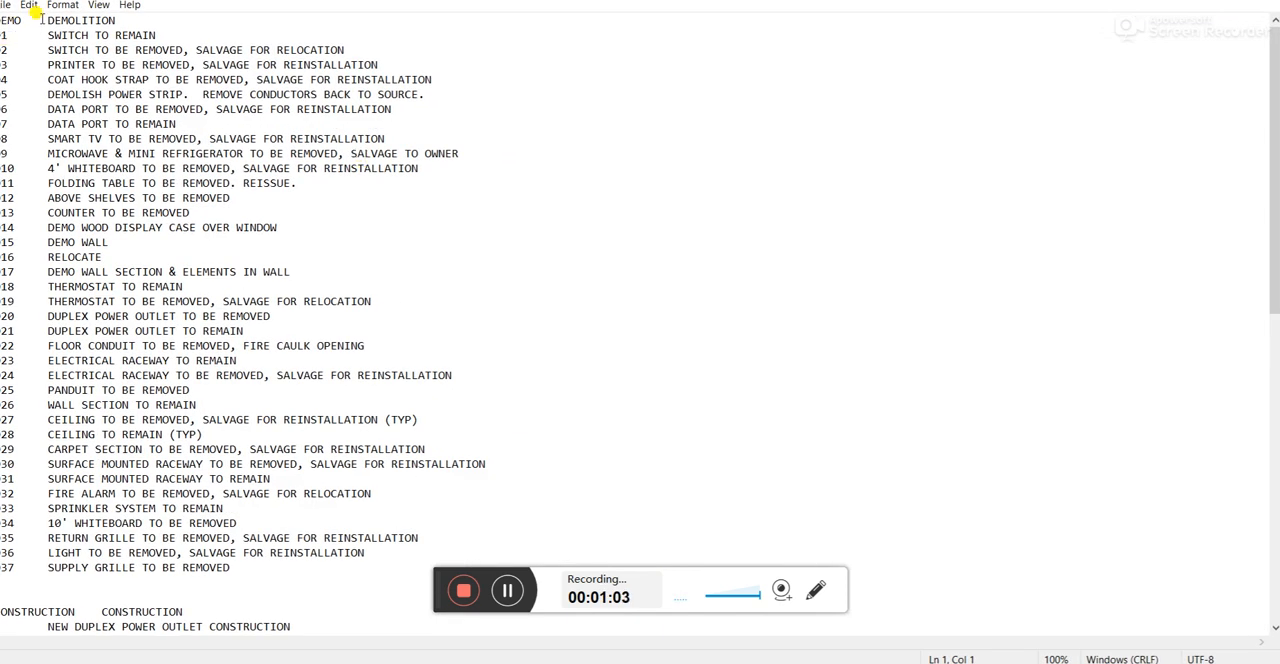
Examine how the keynote text file lists its demolition and construction entries by key, description and parent category.
scroll(109, 214, "down", 10)
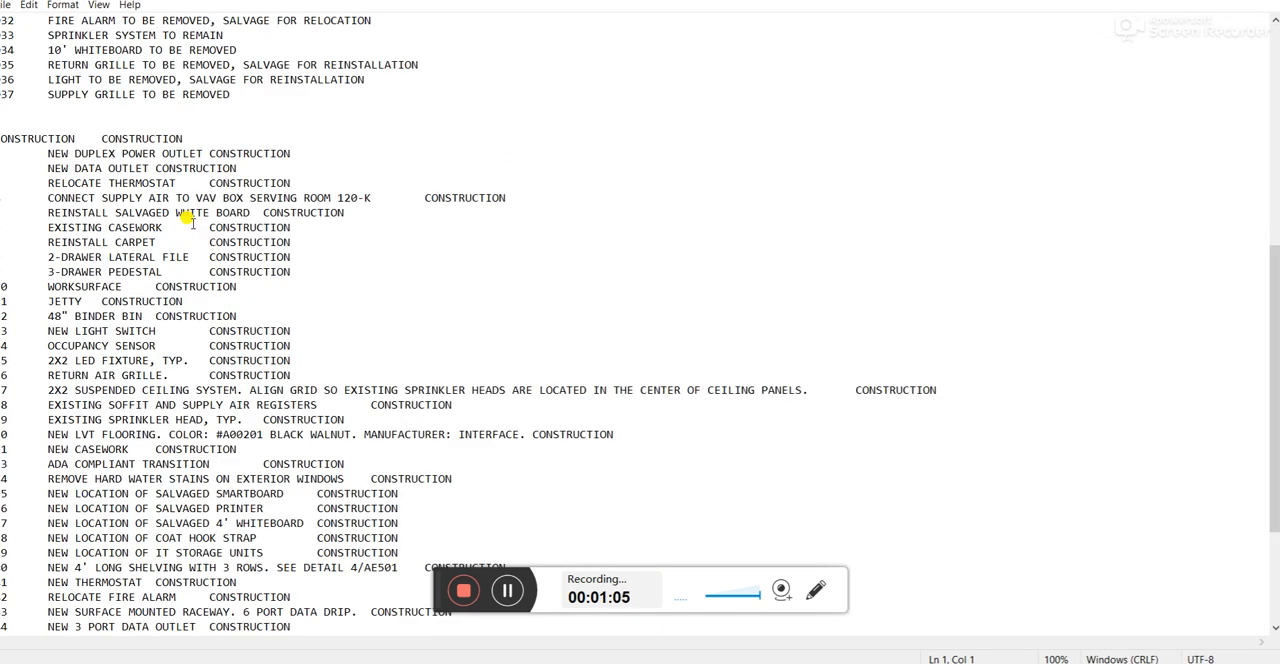
scroll(191, 221, "up", 10)
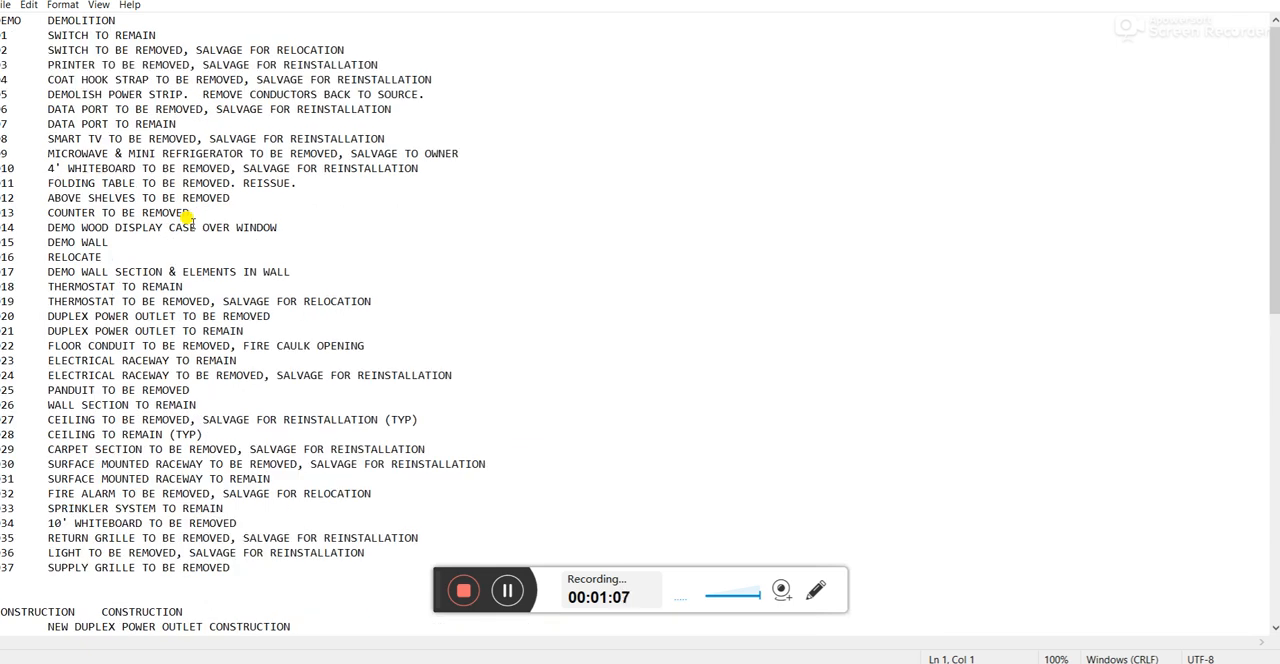
scroll(170, 170, "down", 5)
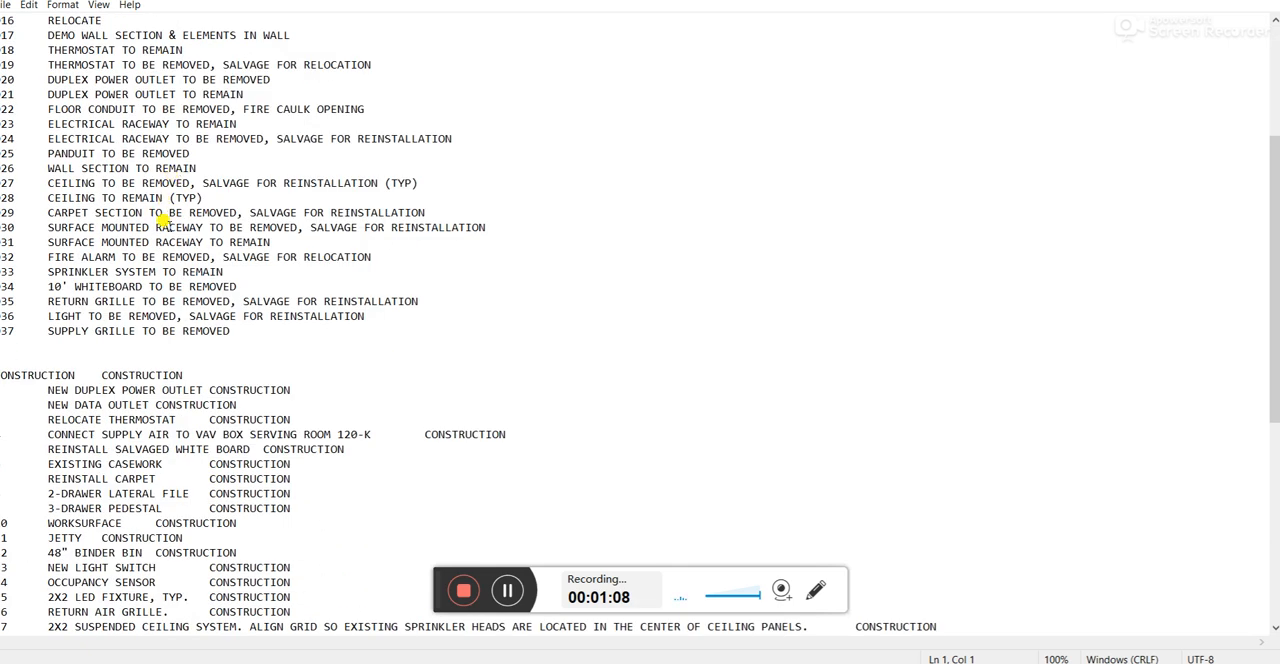
scroll(110, 370, "up", 5)
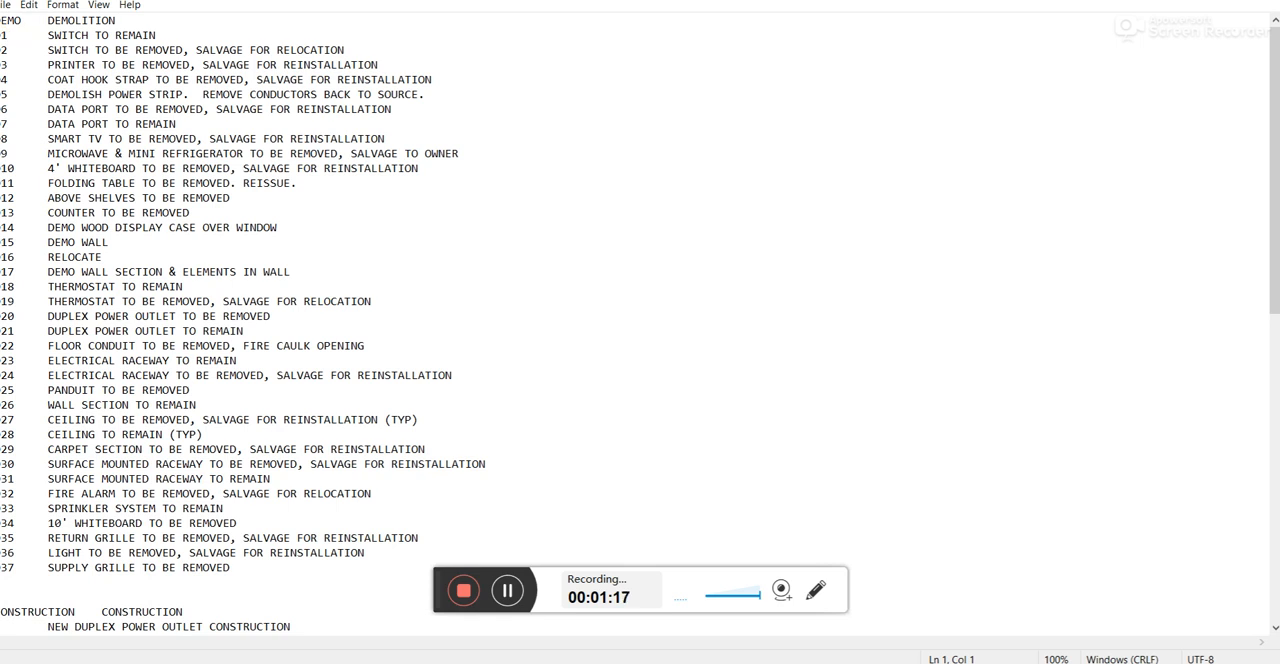
scroll(30, 350, "down", 7)
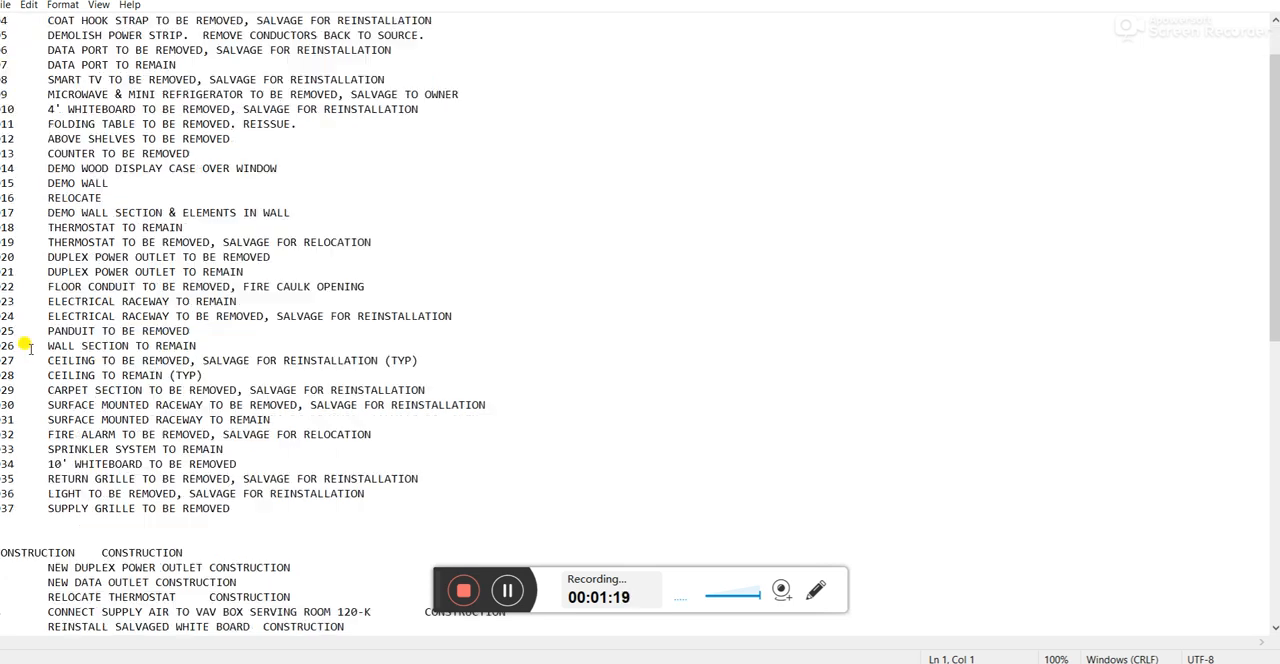
scroll(24, 345, "up", 7)
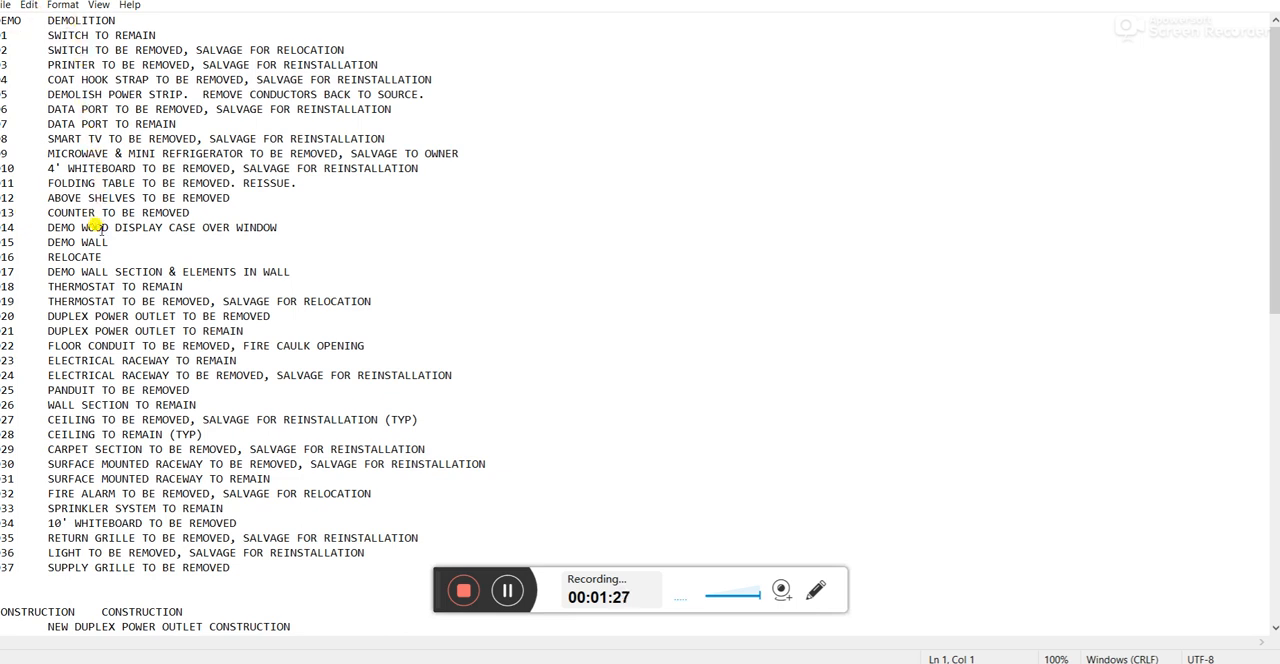
scroll(95, 227, "down", 9)
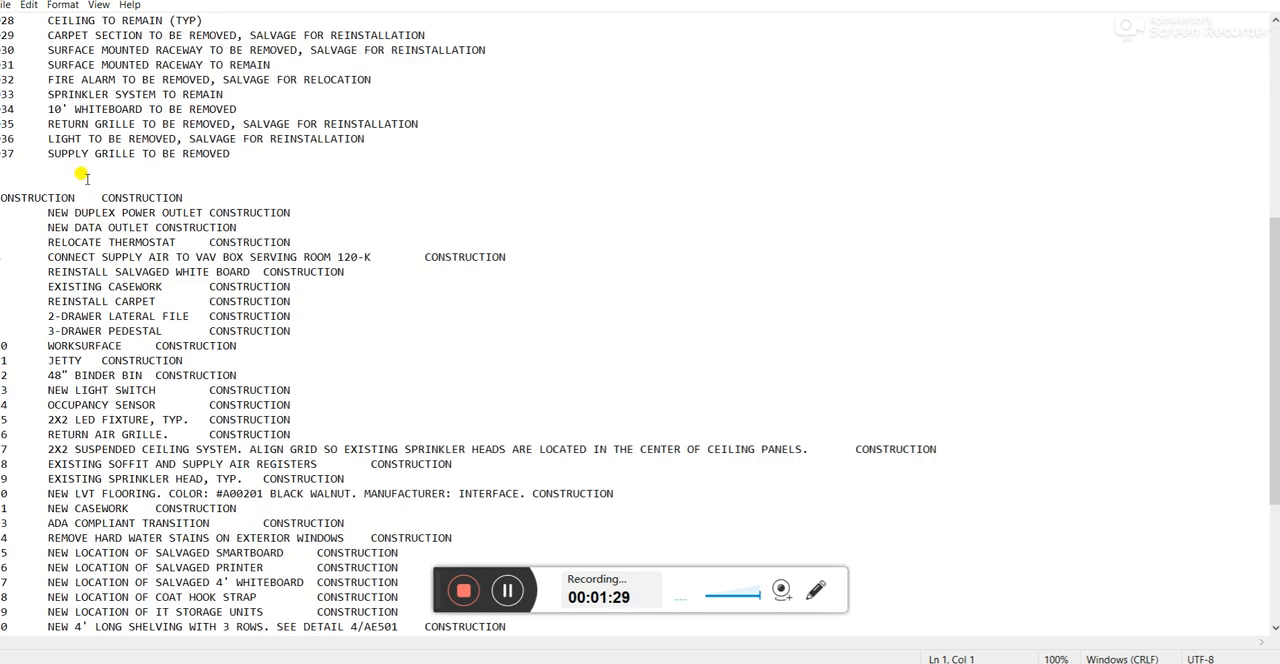
scroll(16, 199, "up", 9)
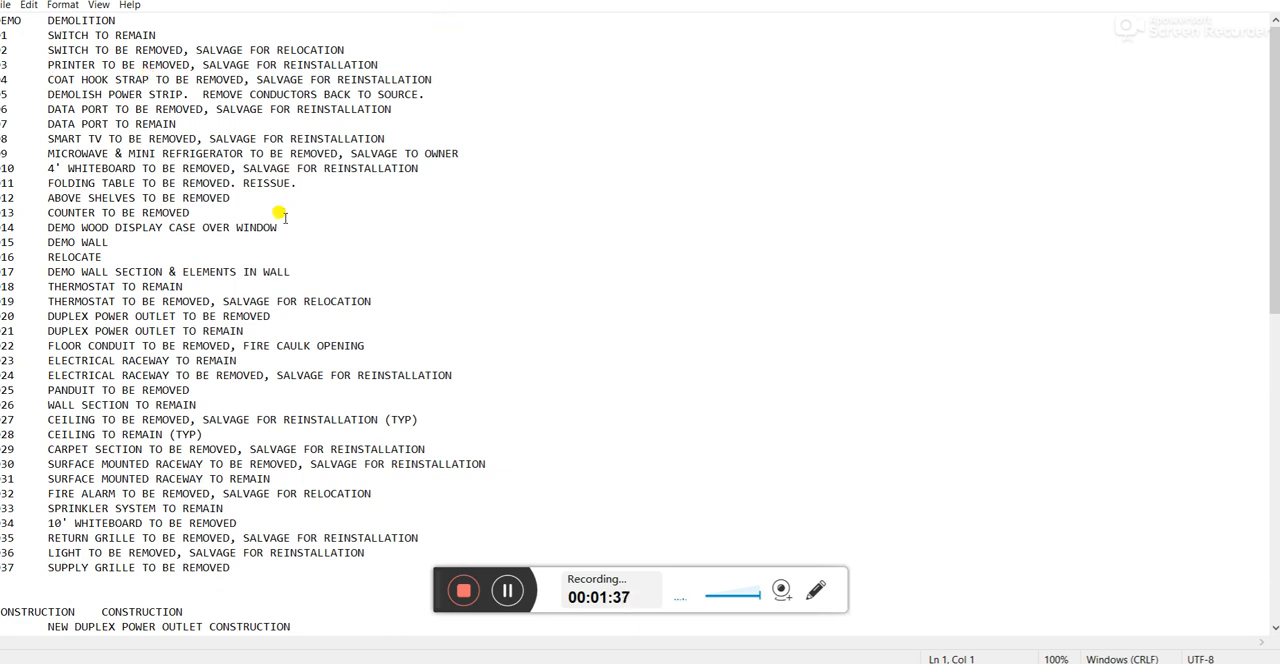
scroll(281, 214, "down", 15)
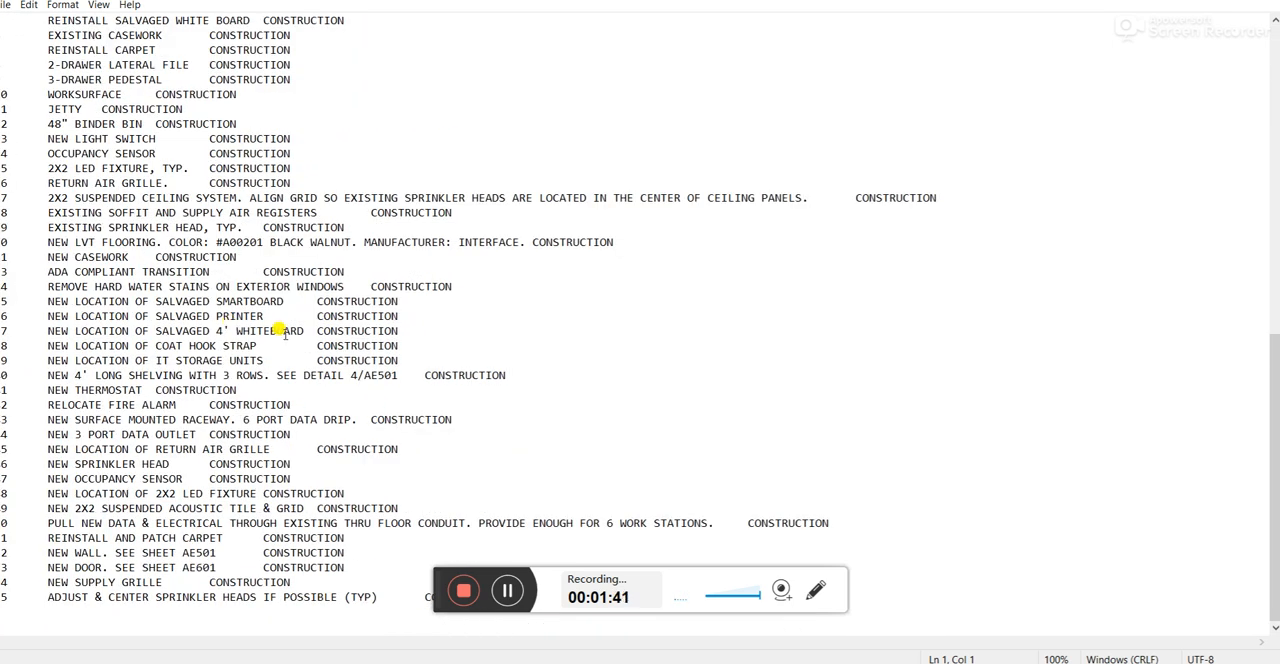
scroll(58, 288, "up", 15)
scroll(58, 288, "up", 1)
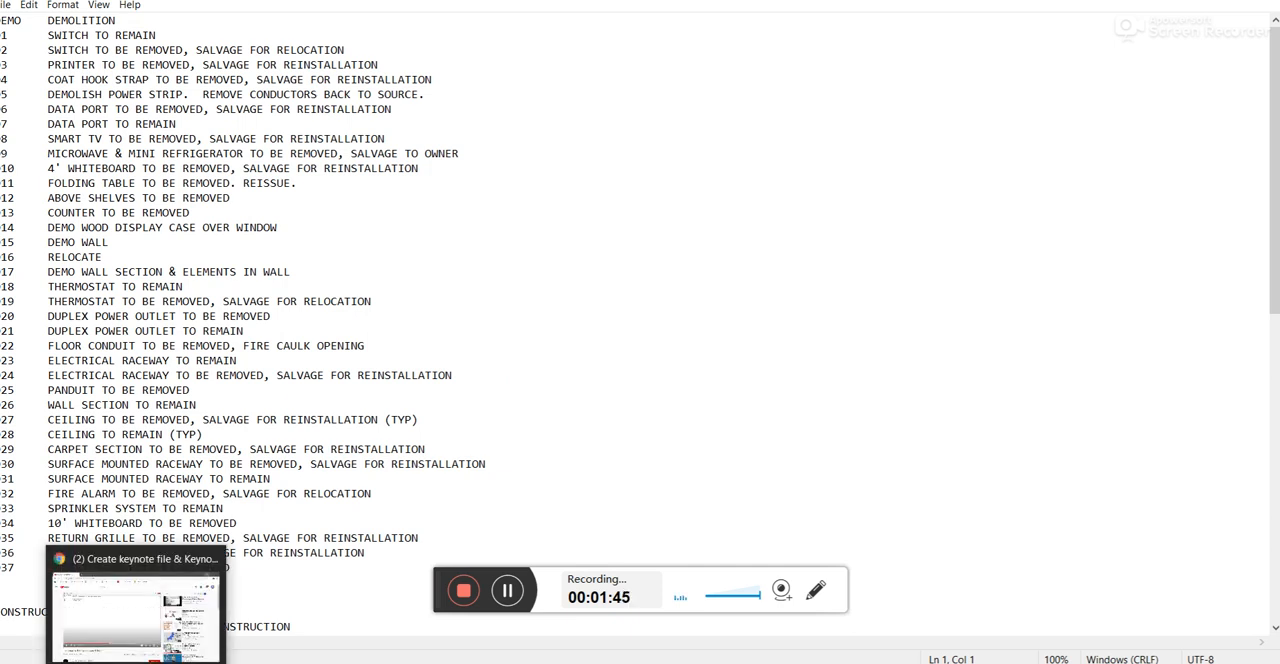
Switch back to Revit and load RevitKeynotes_Project 123.txt from the Desktop as the keynote table, accepting the keynoting settings.
left_click(442, 614)
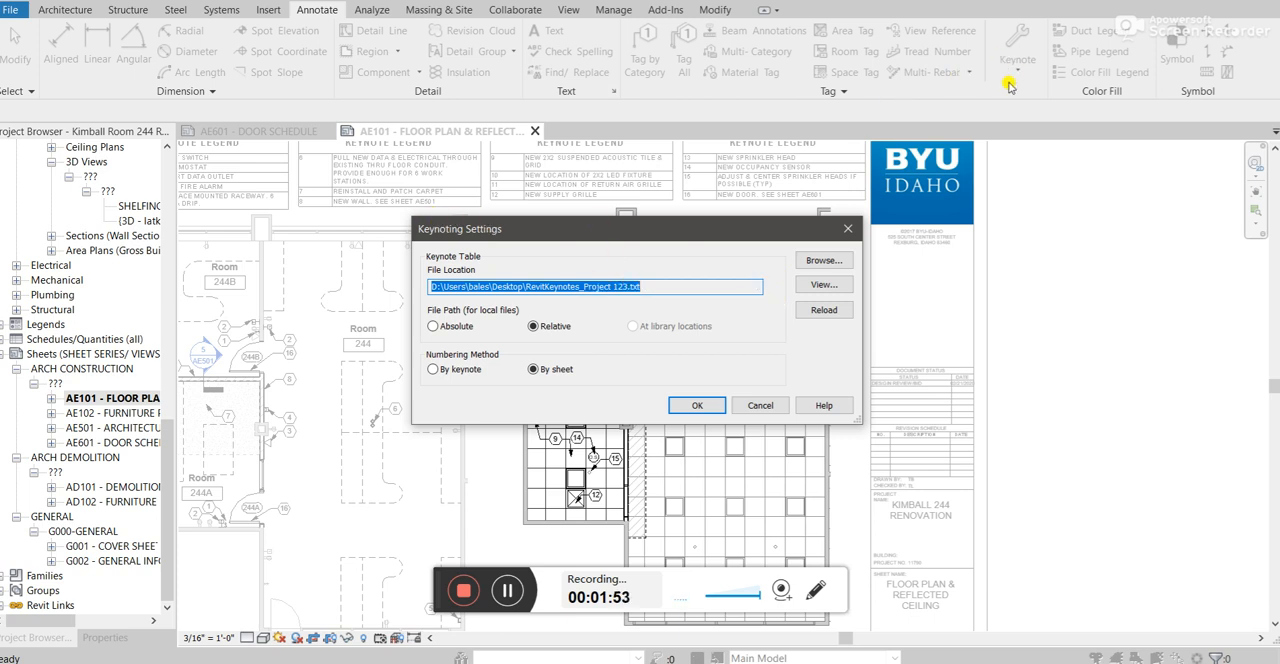
left_click(822, 261)
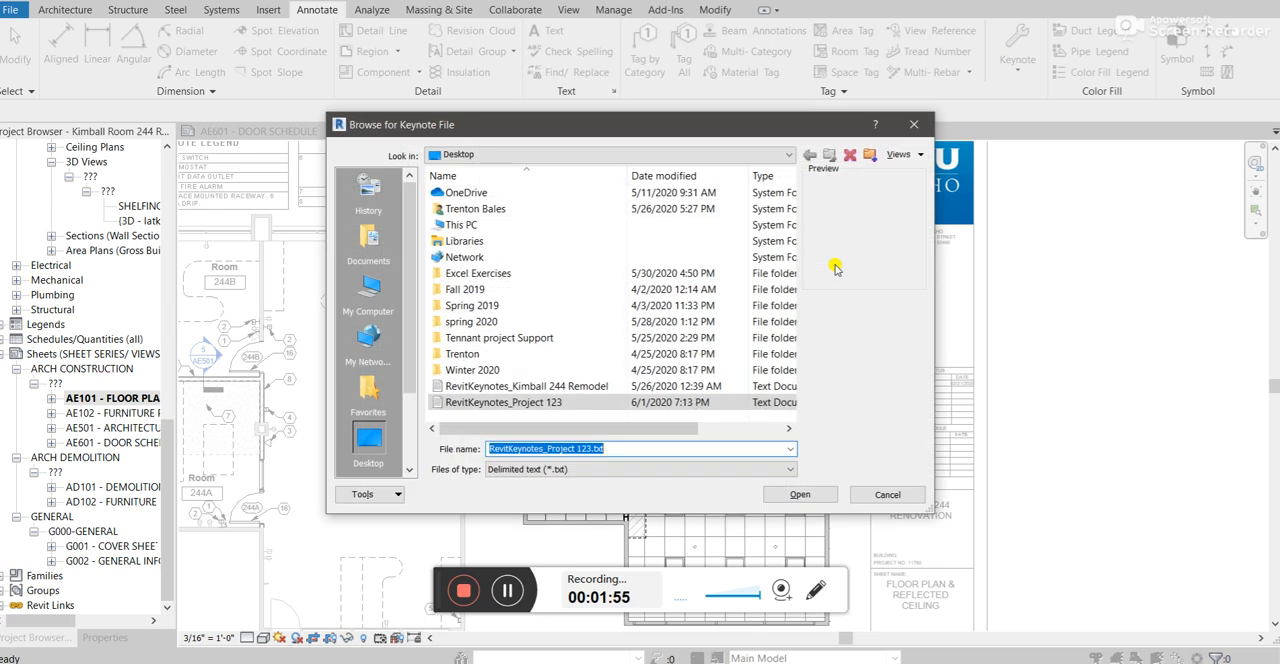
left_click(548, 402)
left_click(540, 404)
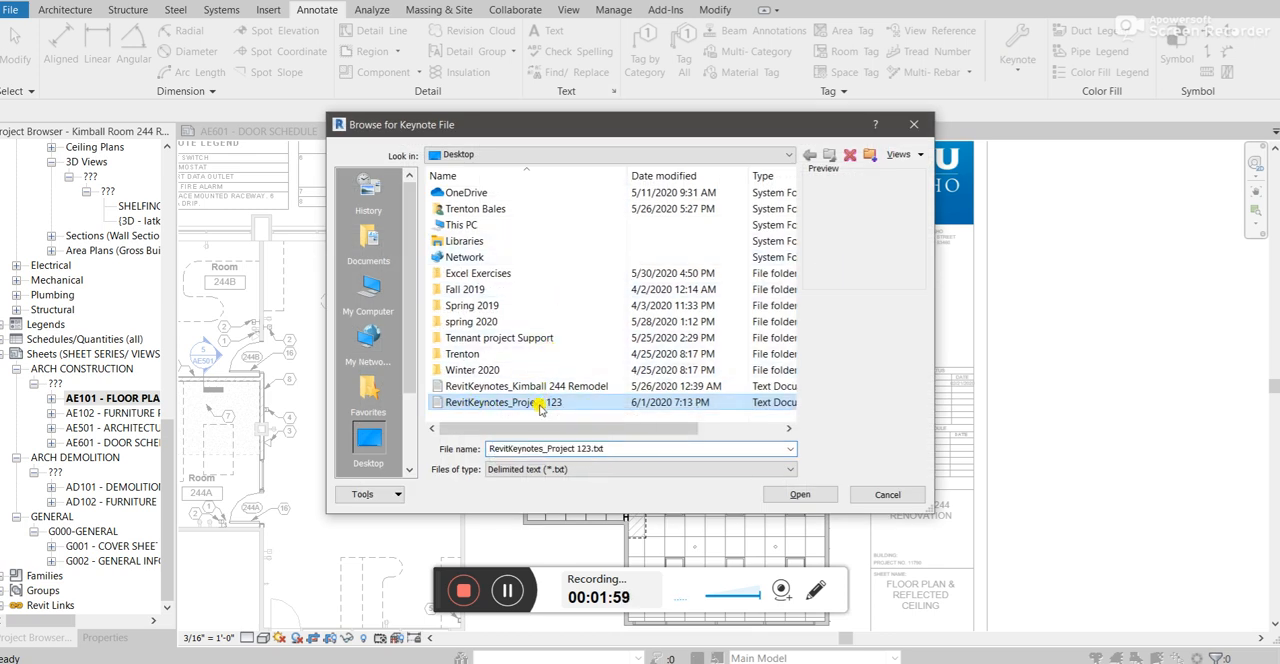
left_click(800, 496)
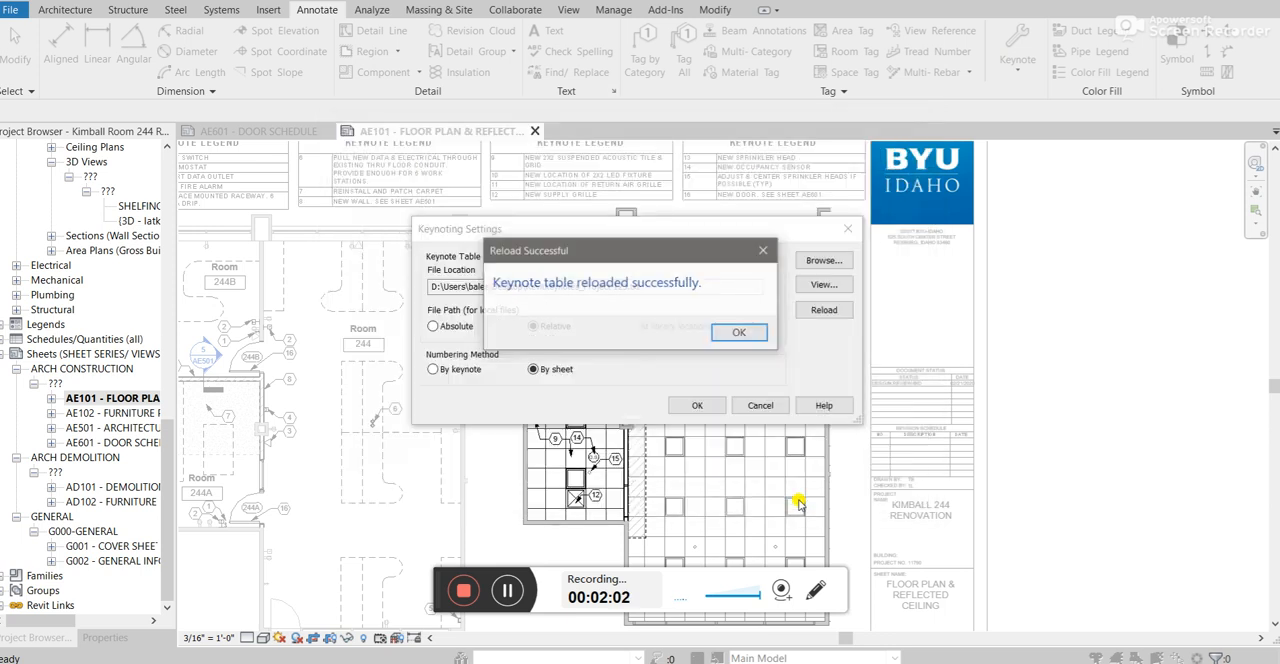
left_click(738, 334)
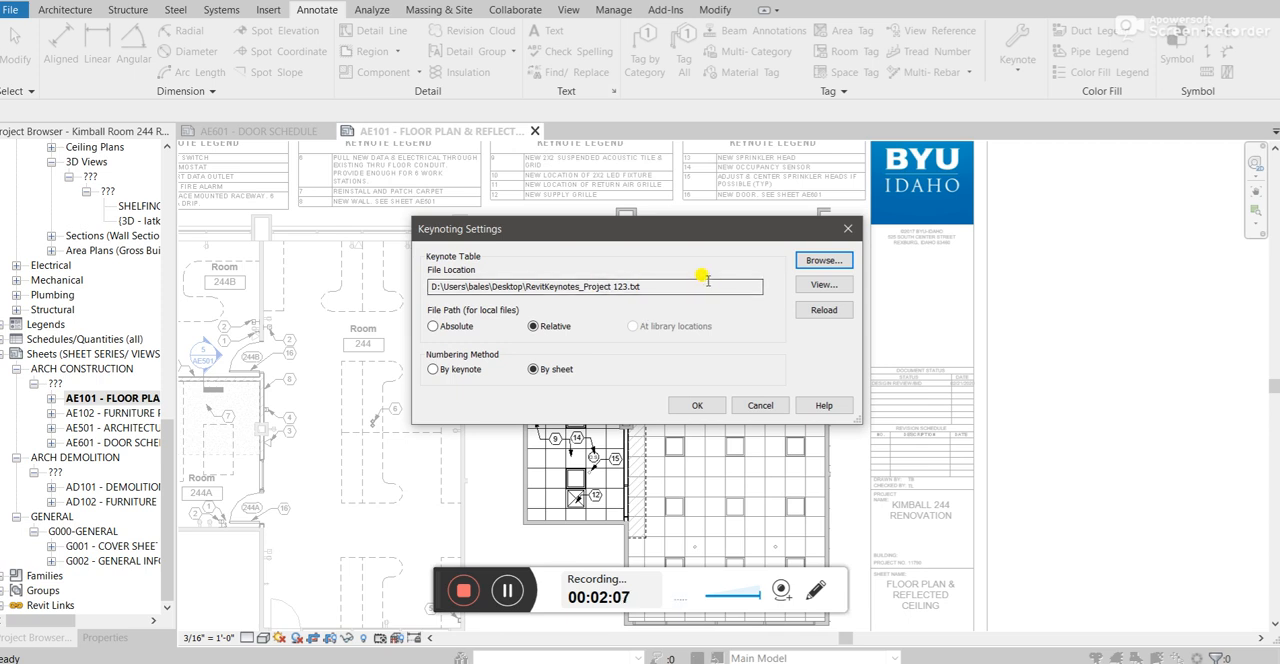
left_click(700, 405)
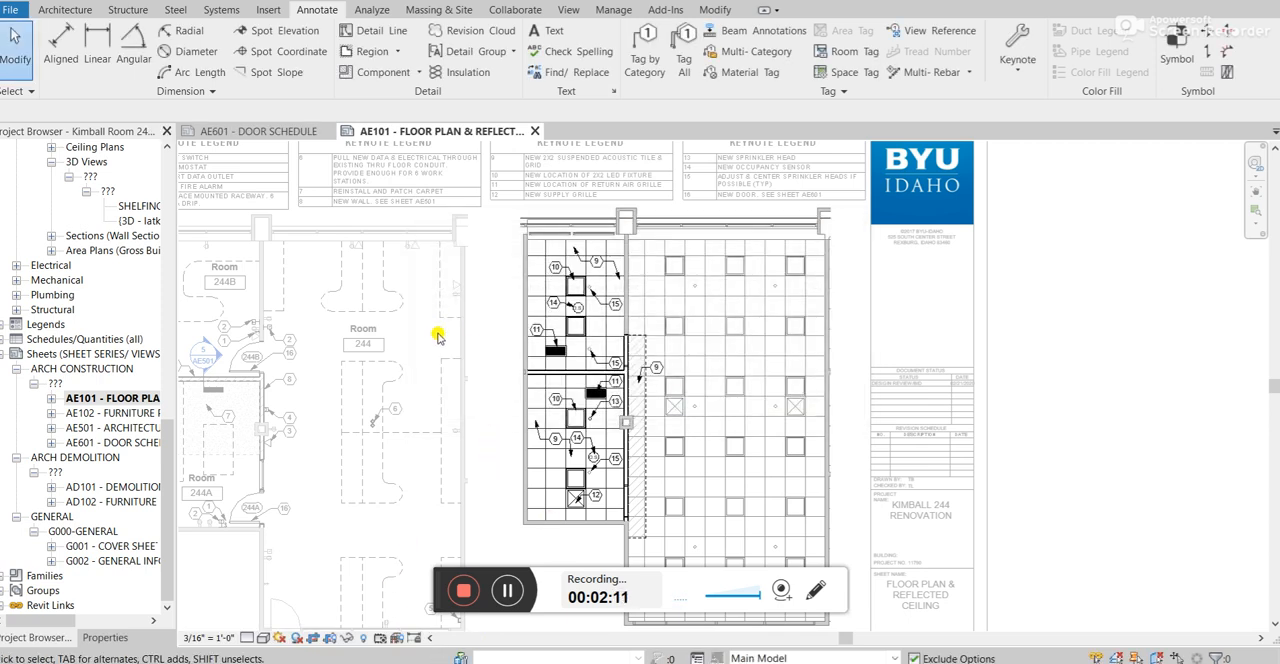
Switch to the keynote text file in Notepad and start a new last entry with the description "NEW PAINTED CEILING".
scroll(551, 266, "up", 3)
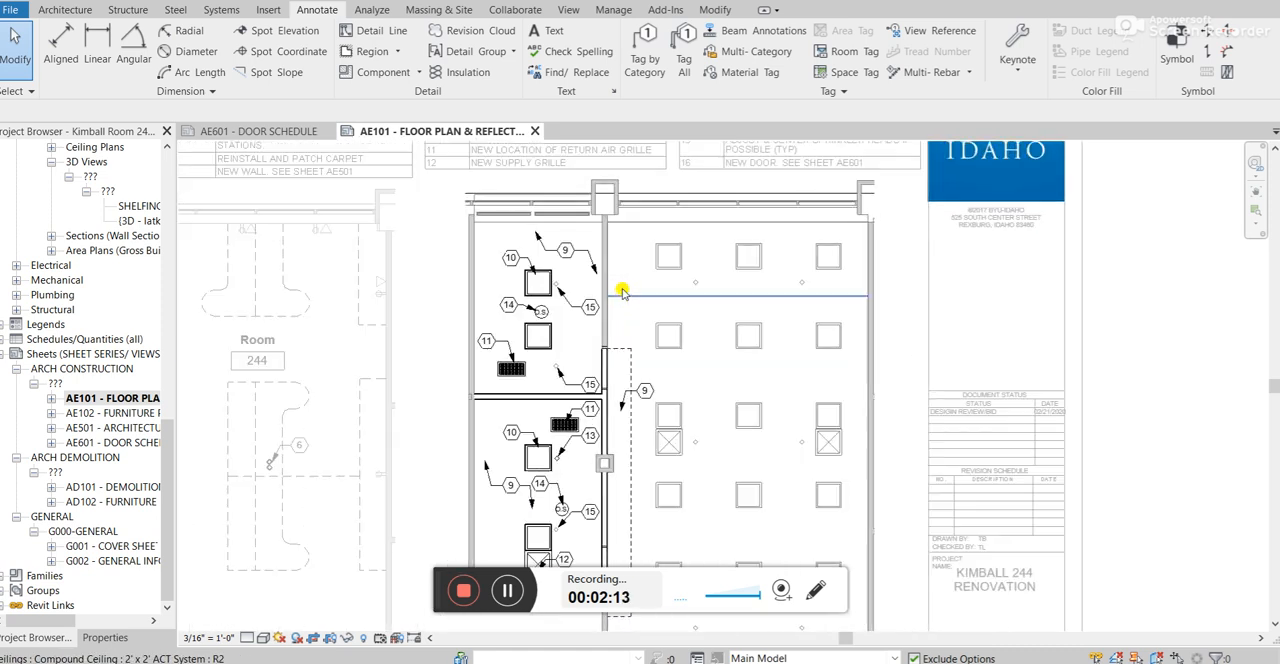
scroll(618, 289, "up", 2)
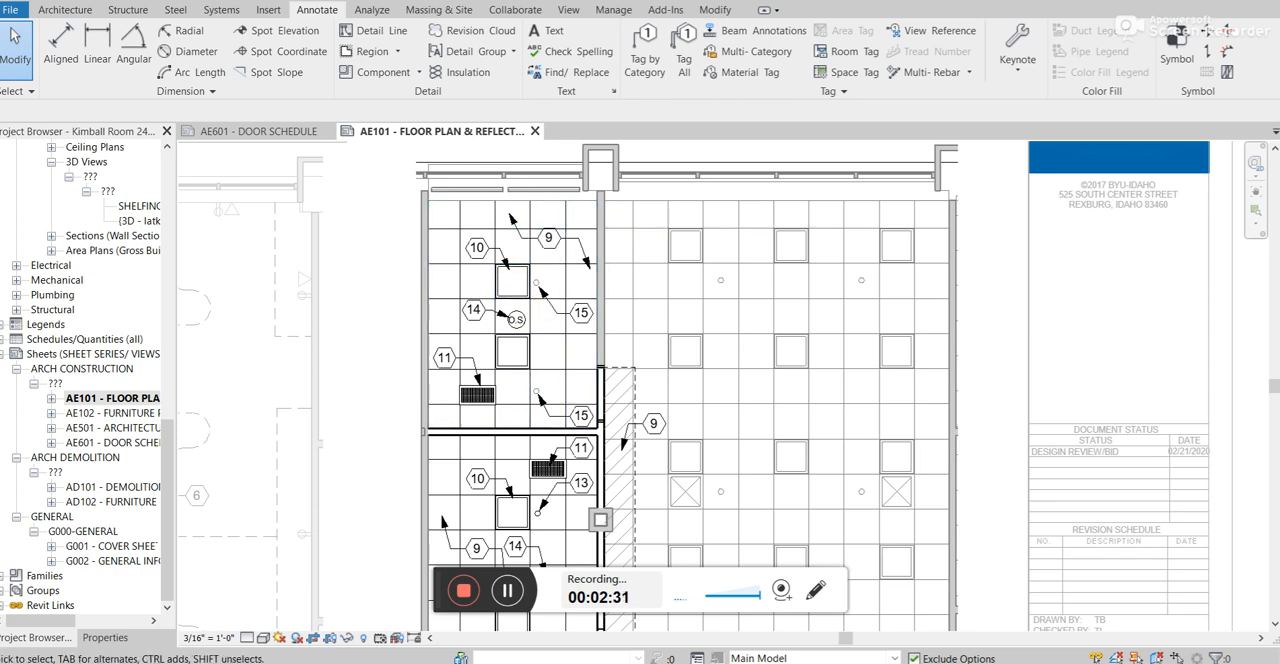
key("alt+Tab")
scroll(320, 470, "down", 15)
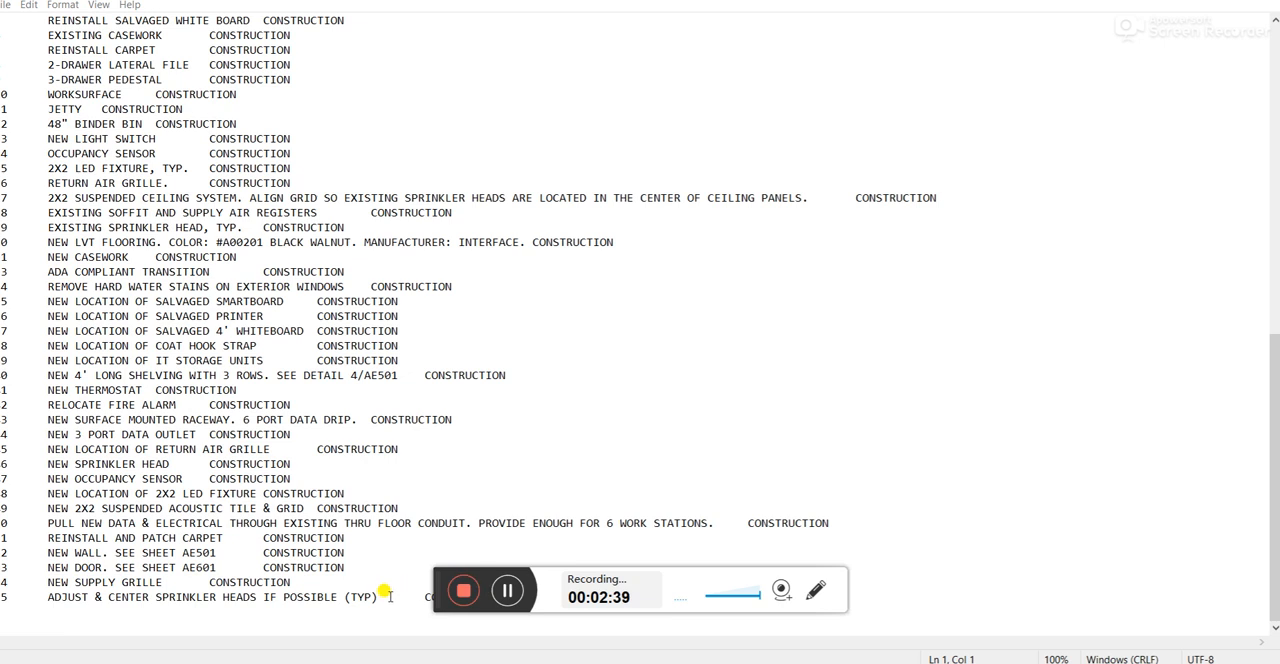
left_click(45, 600)
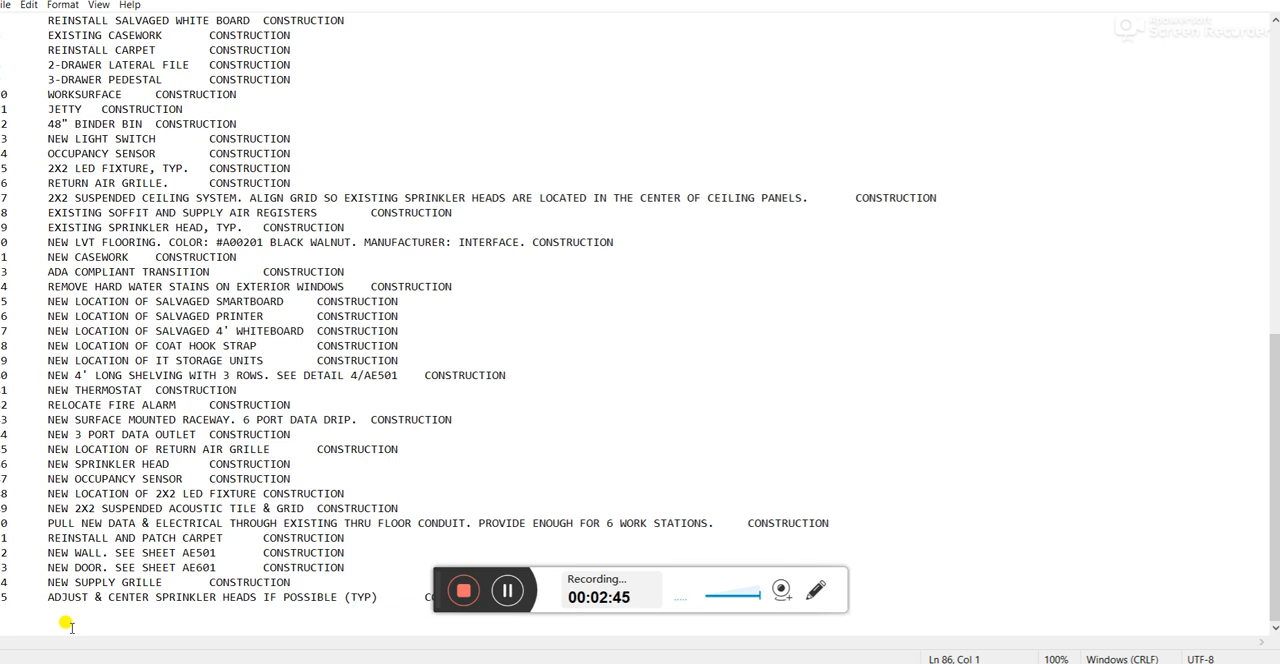
left_click(5, 592)
key("Tab")
key("BackSpace")
key("BackSpace")
key("BackSpace")
key("BackSpace")
key("BackSpace")
type("NEW PAINT")
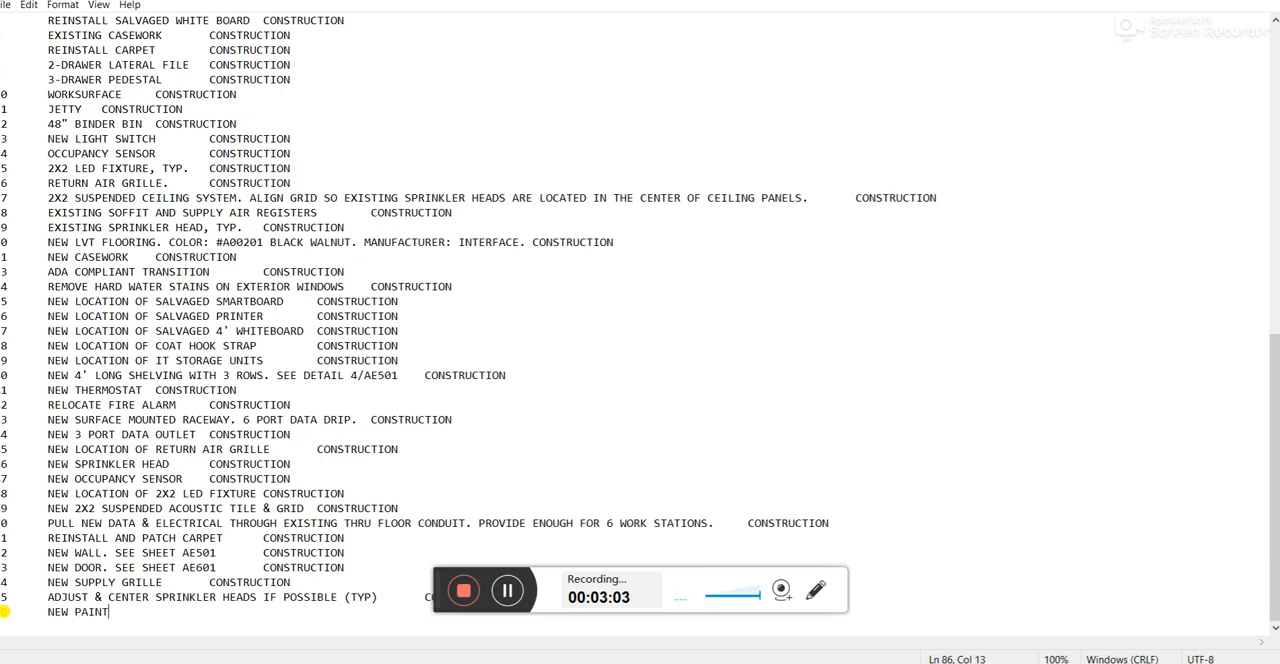
type("ED CEILING")
key("BackSpace")
key("BackSpace")
key("BackSpace")
Complete the new entry with ". SEE CEILING DETAIL ON A105." plus its key number, and save the keynote file.
type(". SEE")
type(" W")
key("BackSpace")
type("CEILING DETAIL A105")
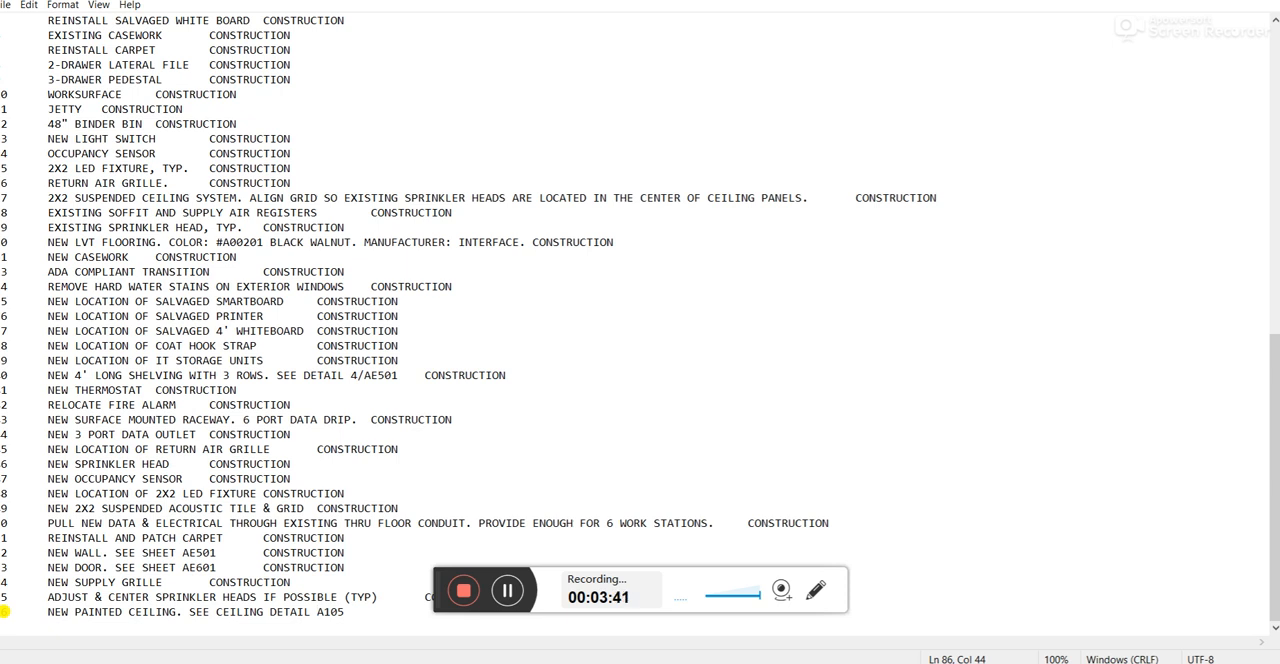
type("ON")
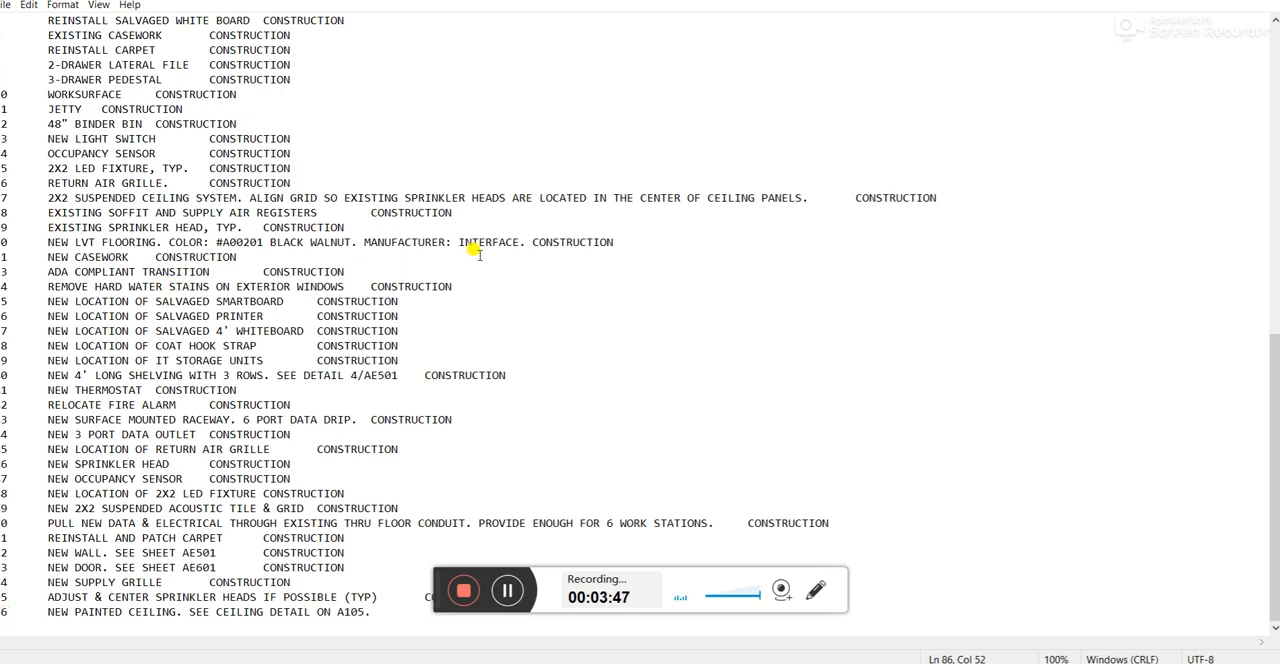
left_click(6, 6)
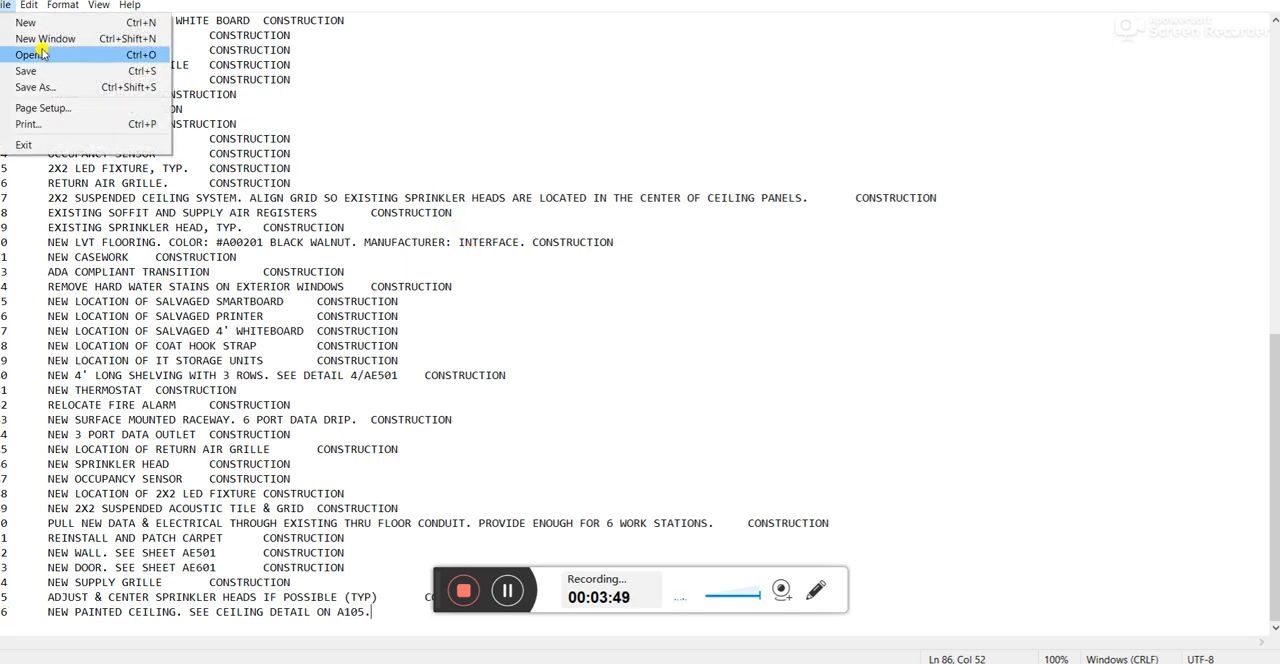
left_click(58, 75)
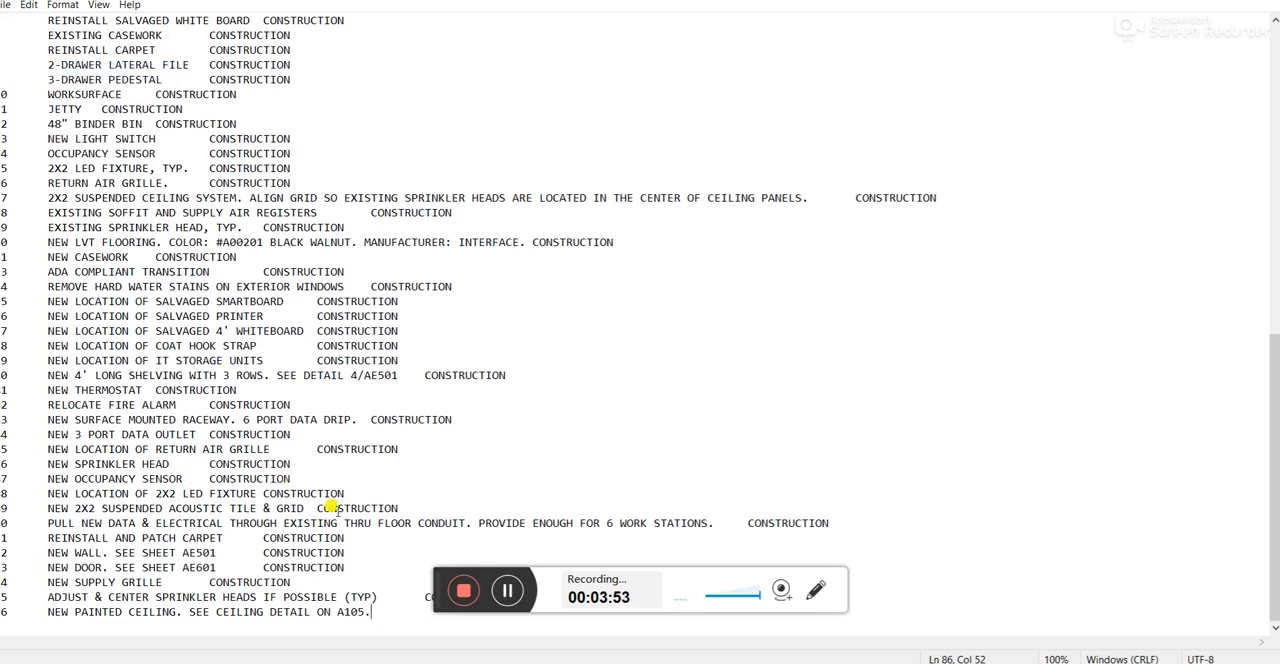
Switch back to Revit and reload the keynote table from the saved text file, accepting the keynoting settings.
key("alt+Tab")
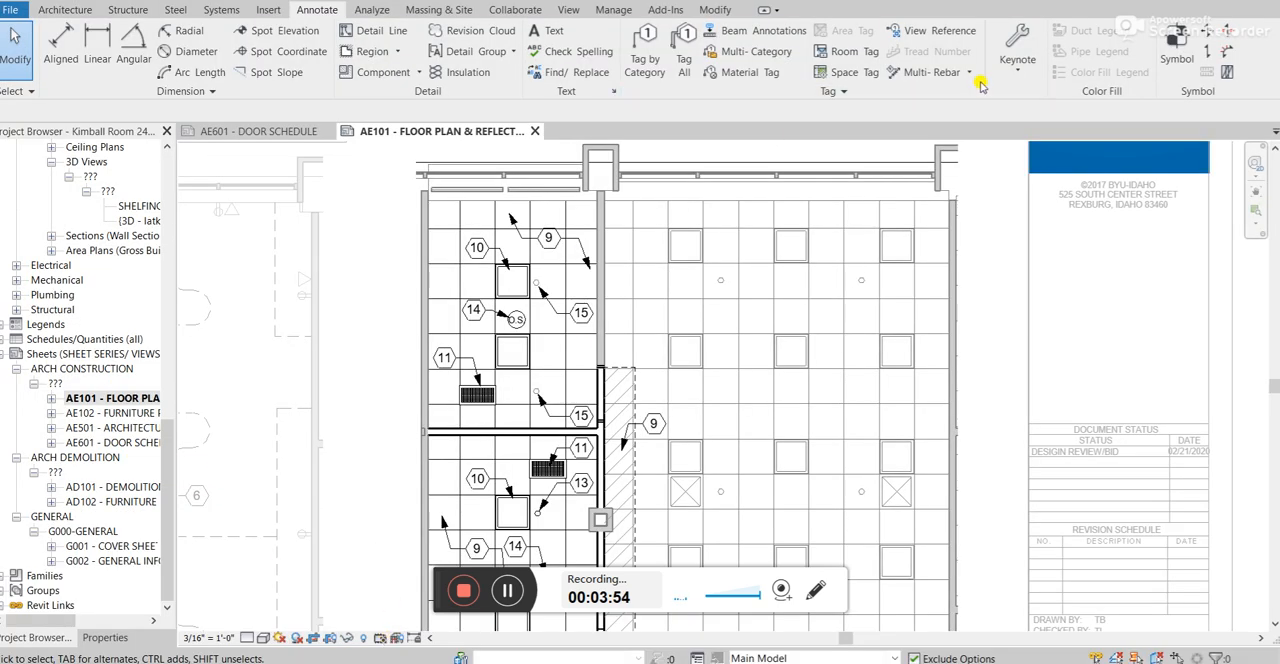
left_click(1015, 50)
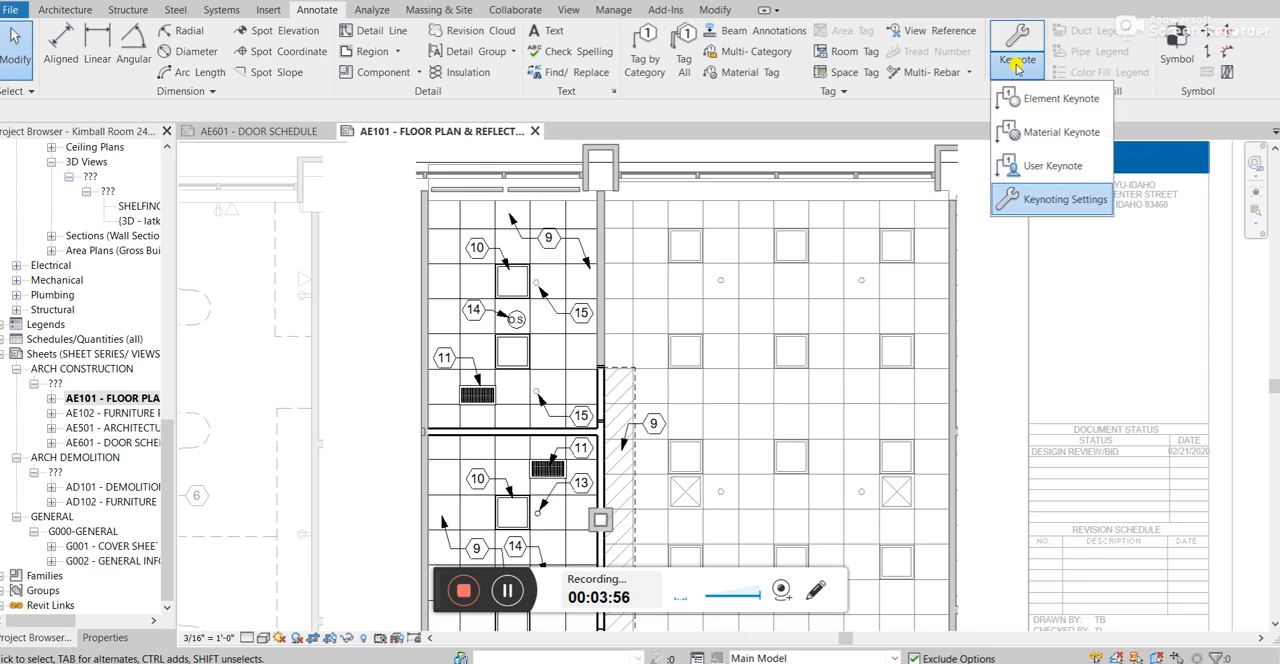
left_click(1060, 198)
left_click(823, 310)
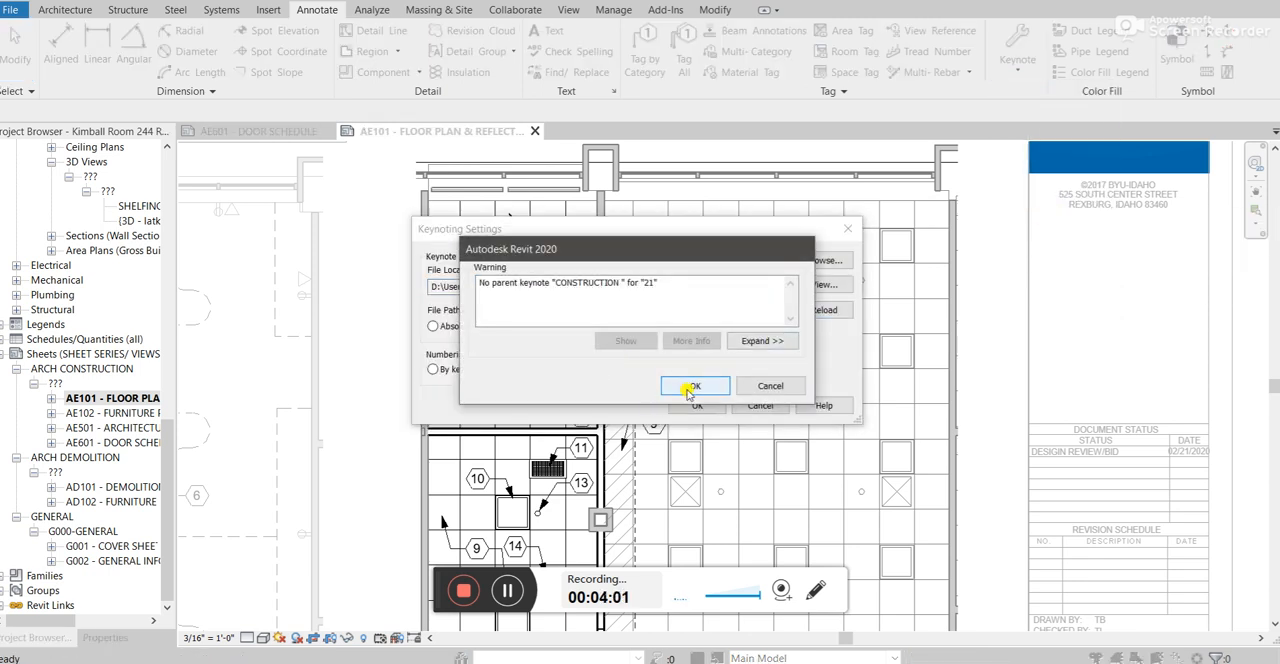
left_click(692, 389)
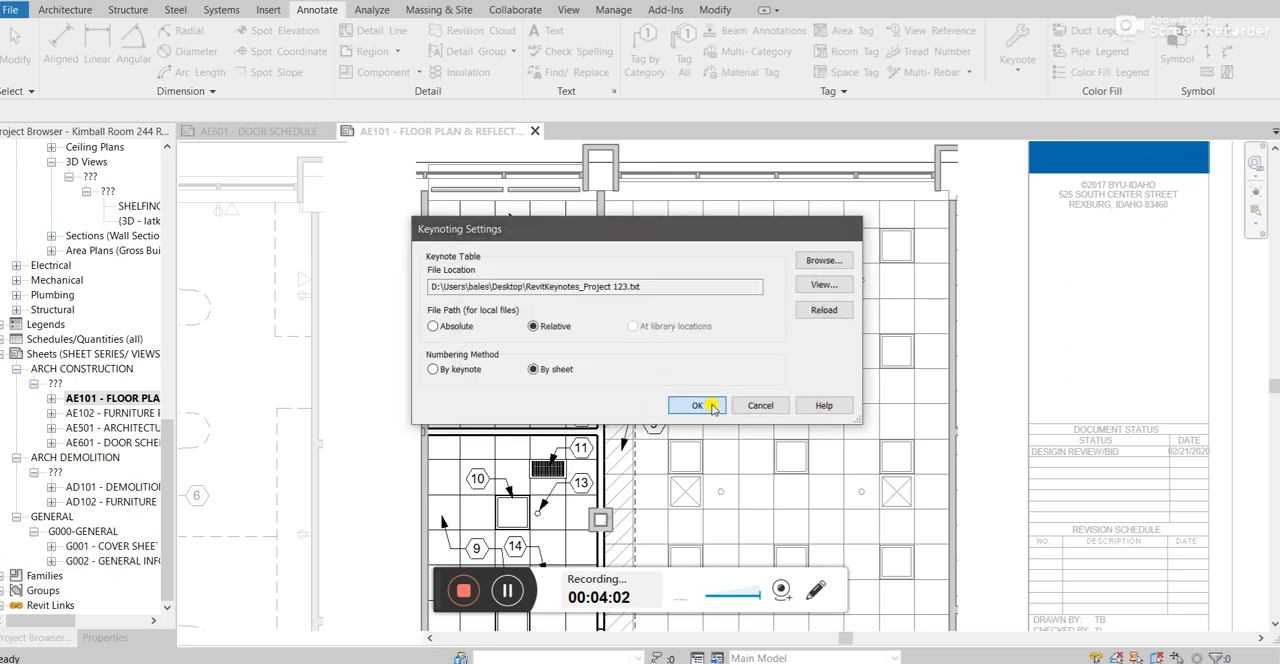
left_click(699, 405)
Place a user keynote with a leader on the 2' x 2' ACT ceiling beside keynote 10 on sheet AE101.
scroll(677, 277, "down", 2)
scroll(680, 349, "up", 3)
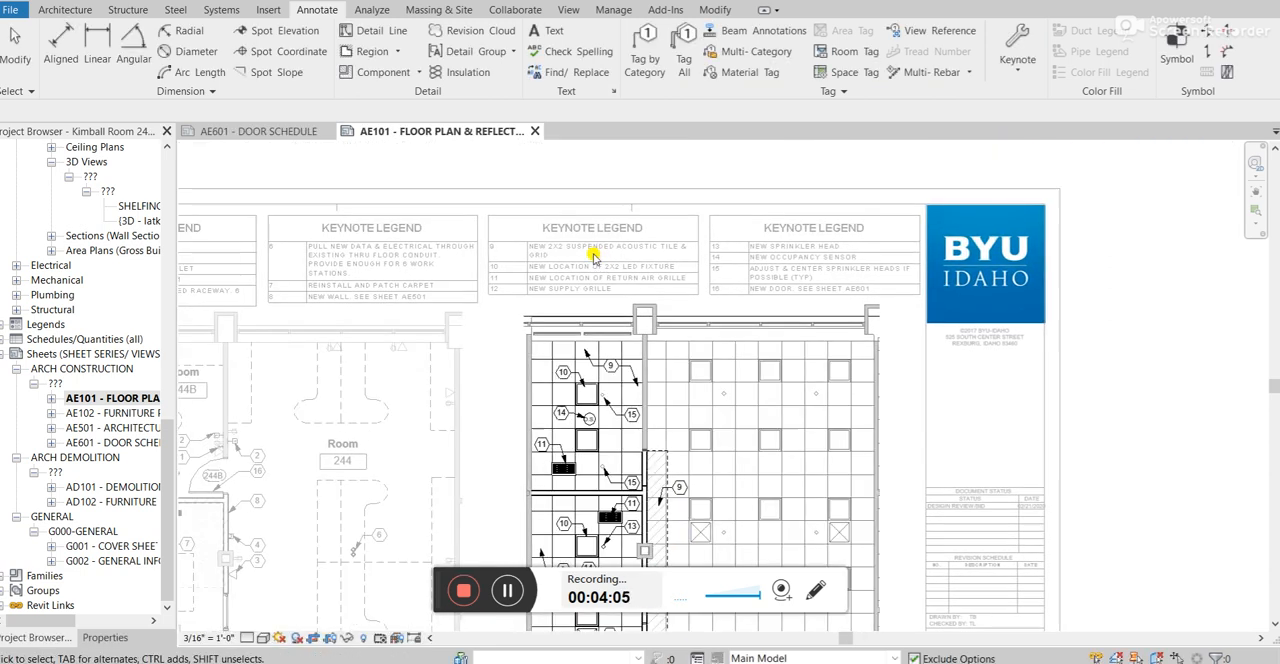
scroll(528, 274, "up", 1)
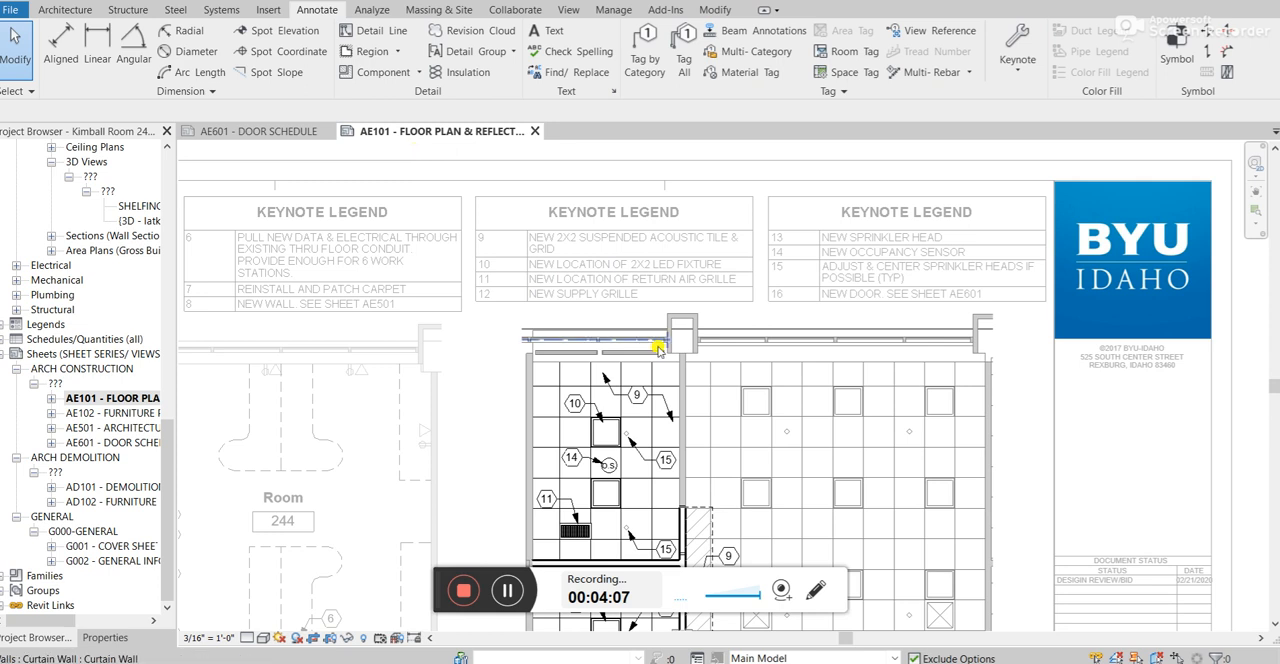
left_click(1020, 69)
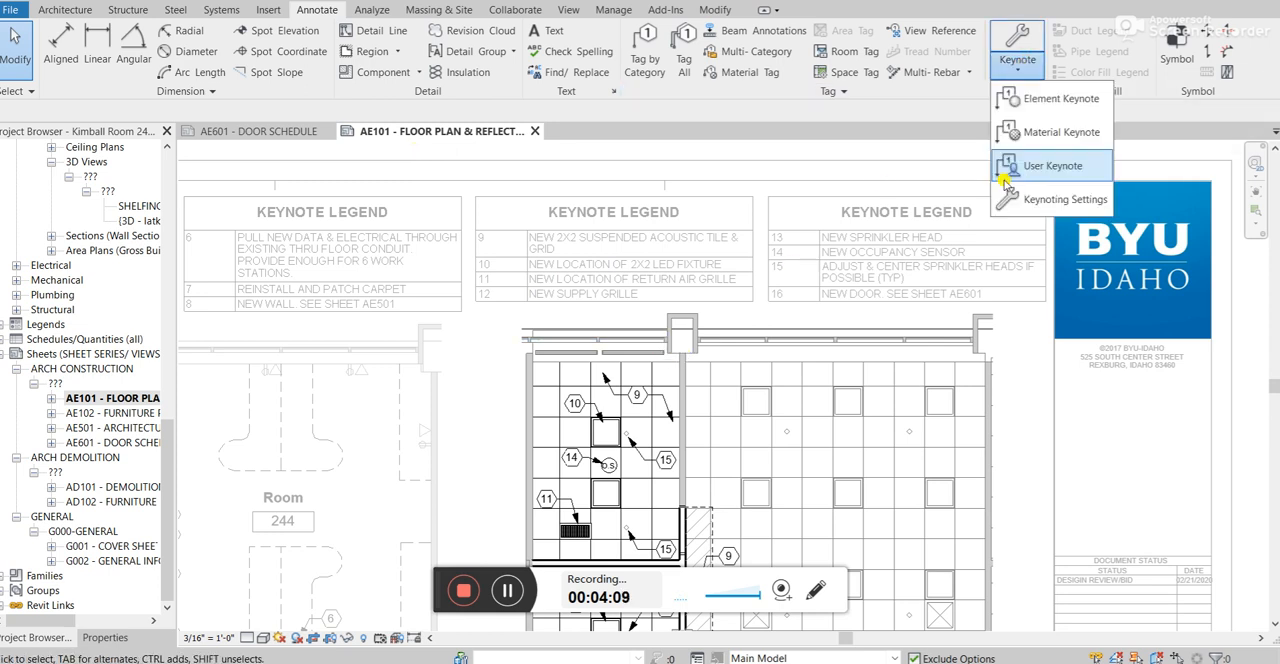
left_click(1016, 166)
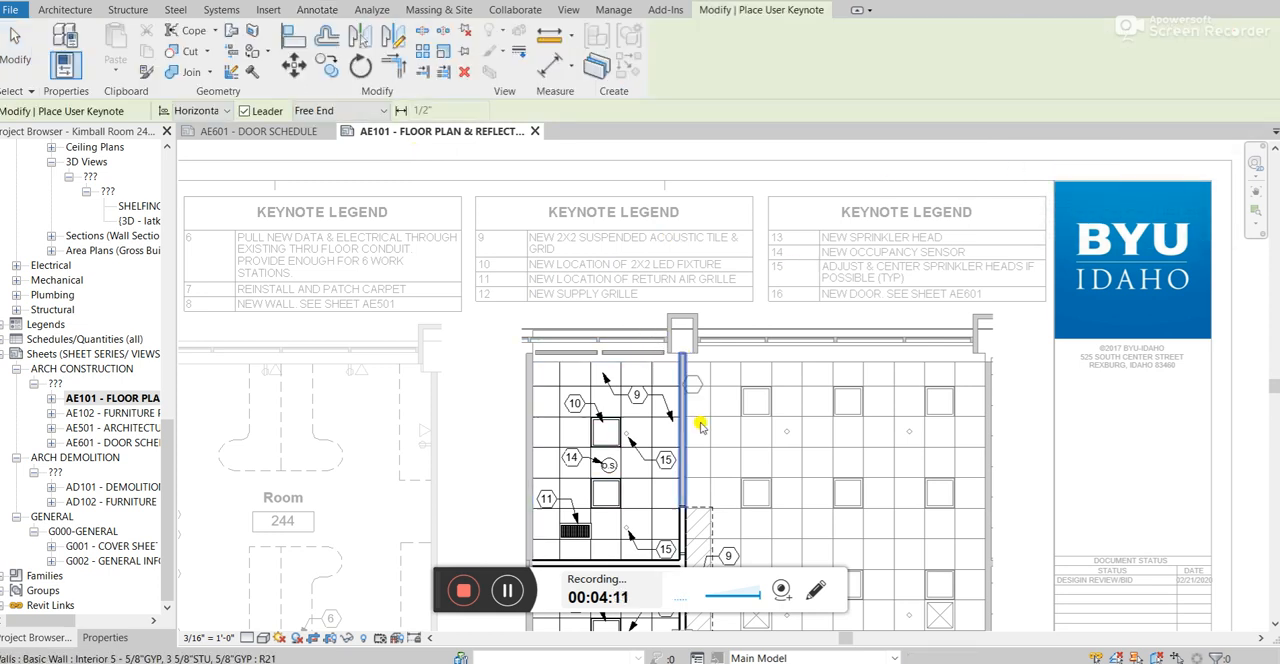
scroll(640, 432, "up", 3)
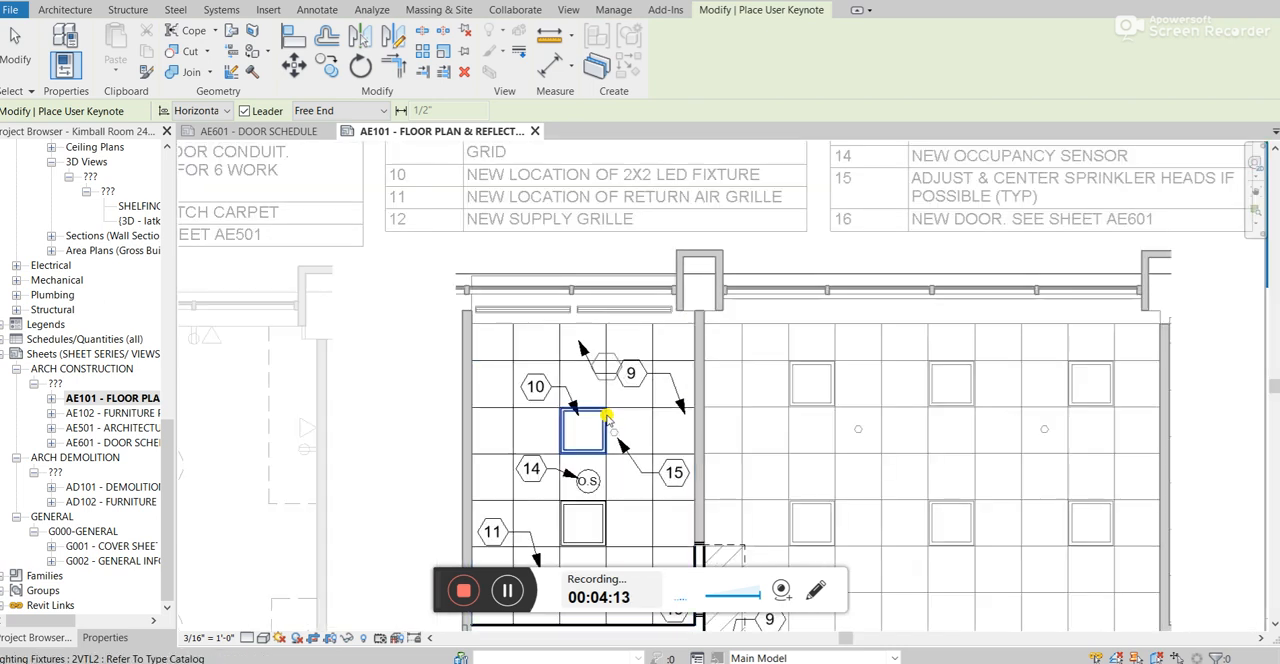
scroll(510, 422, "up", 1)
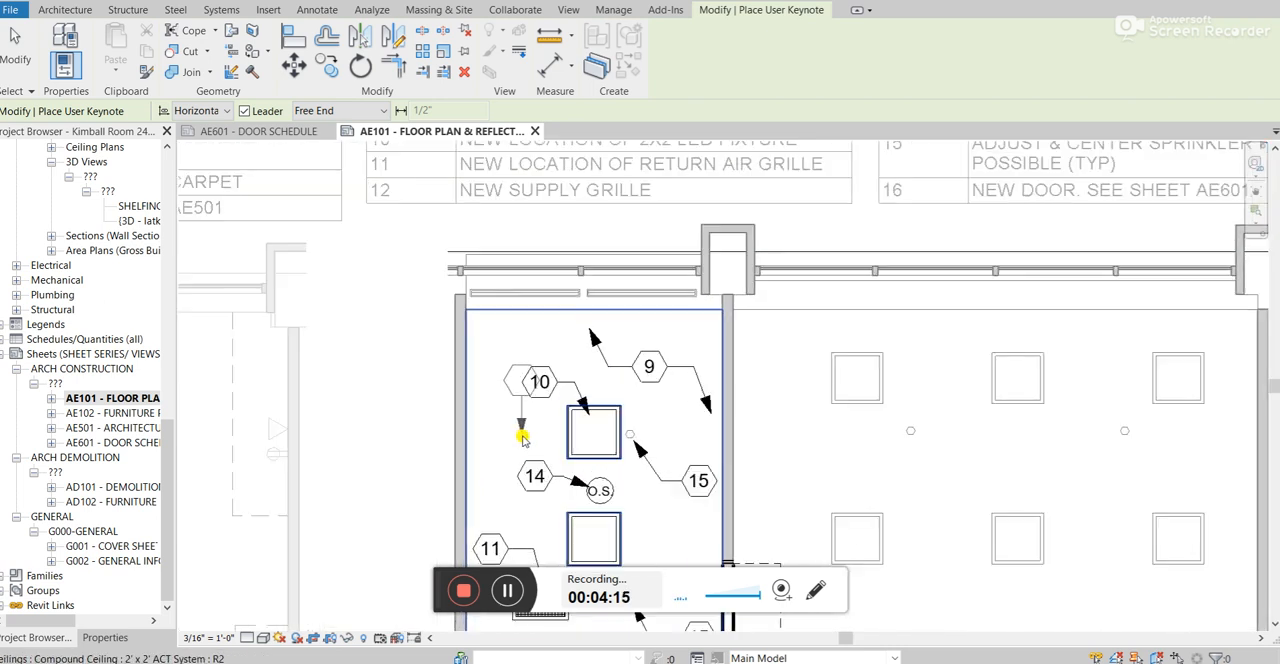
left_click(528, 436)
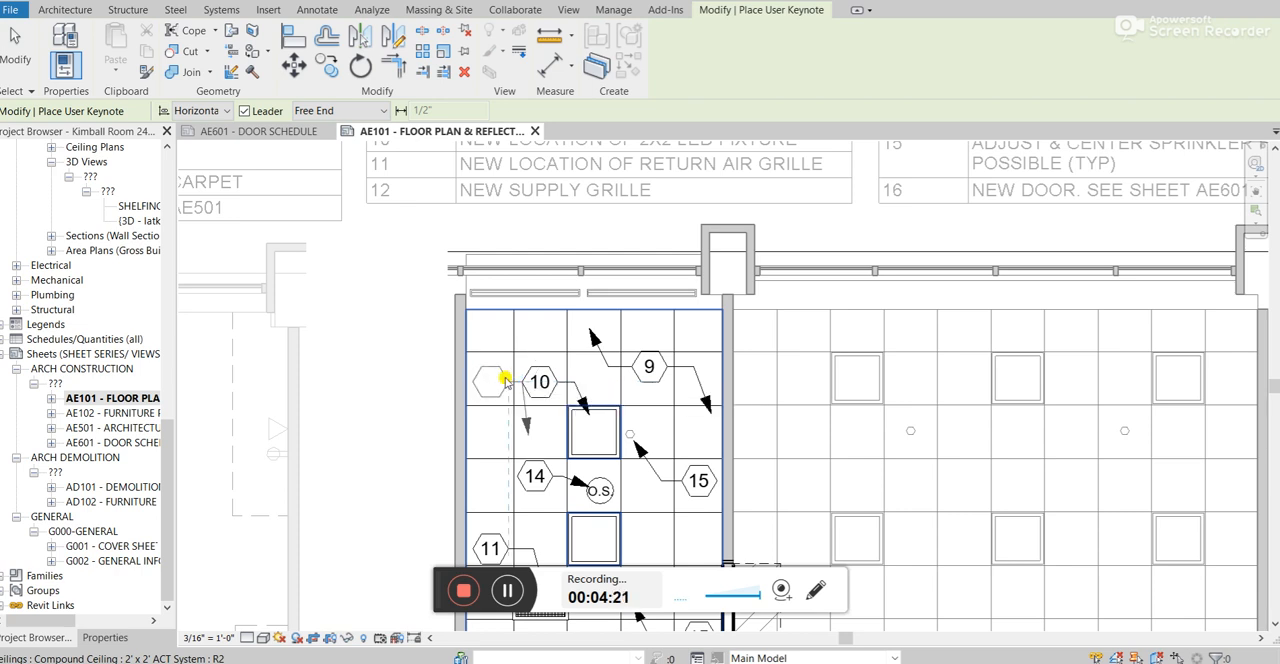
left_click(505, 381)
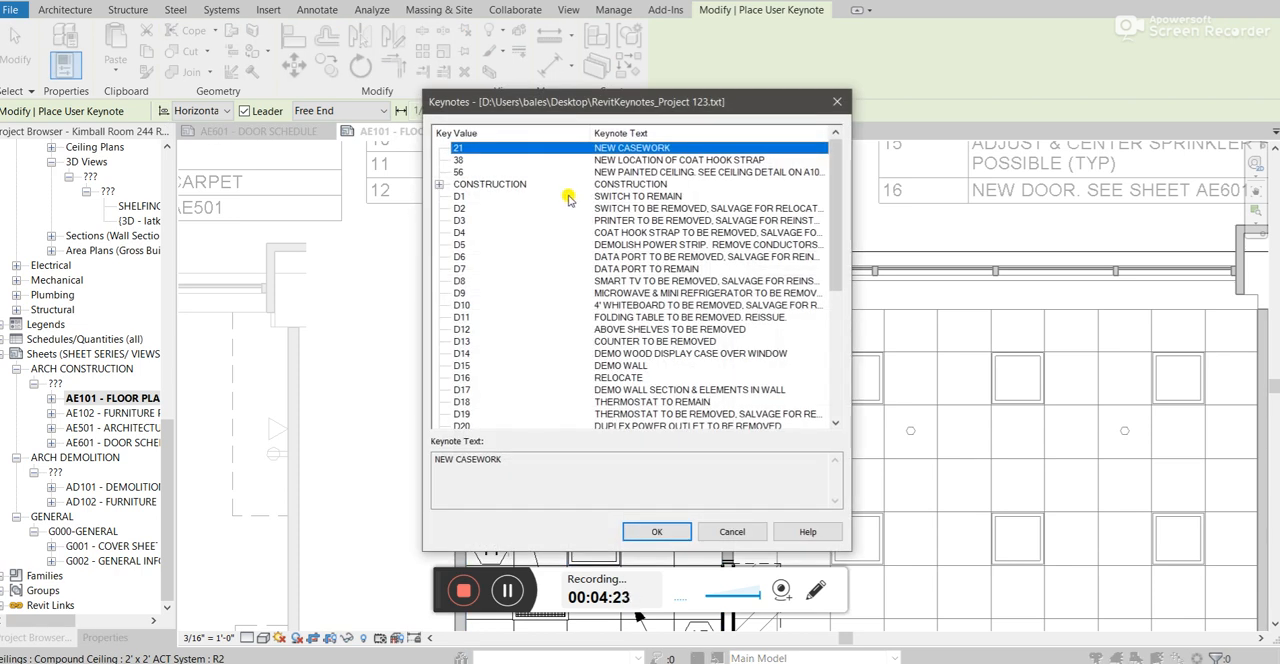
Review the reloaded keynote list for the tag and expand its CONSTRUCTION category.
scroll(562, 230, "down", 3)
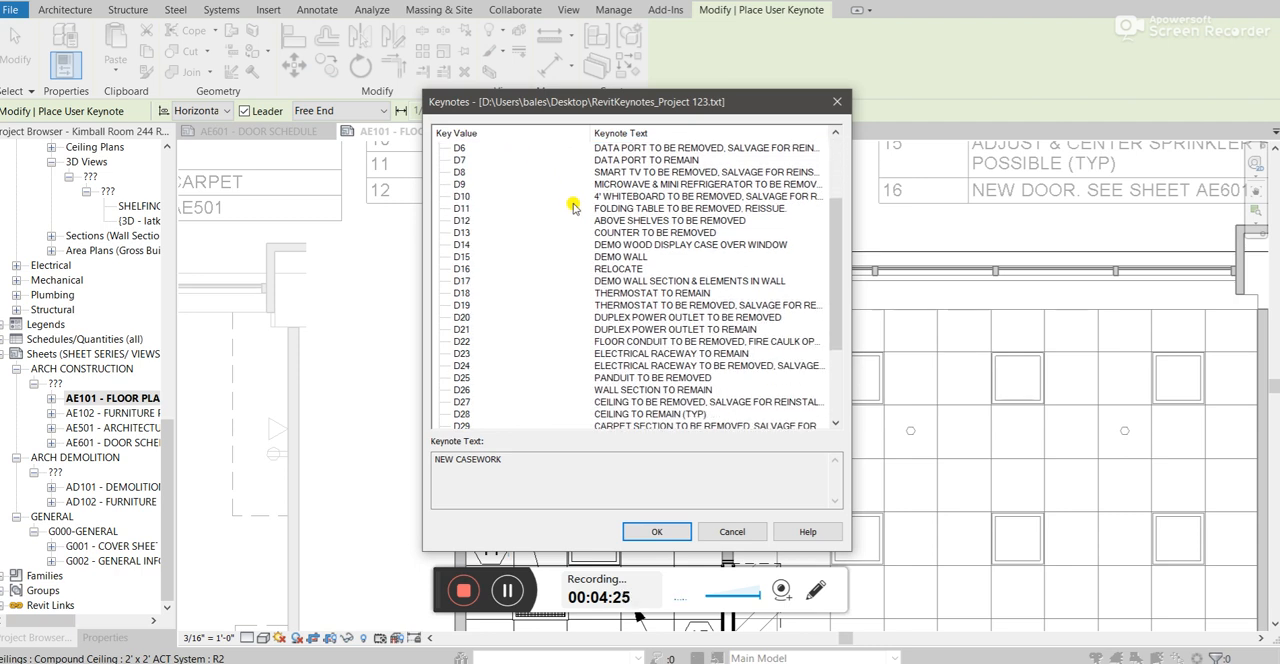
left_click_drag(467, 102, 853, 232)
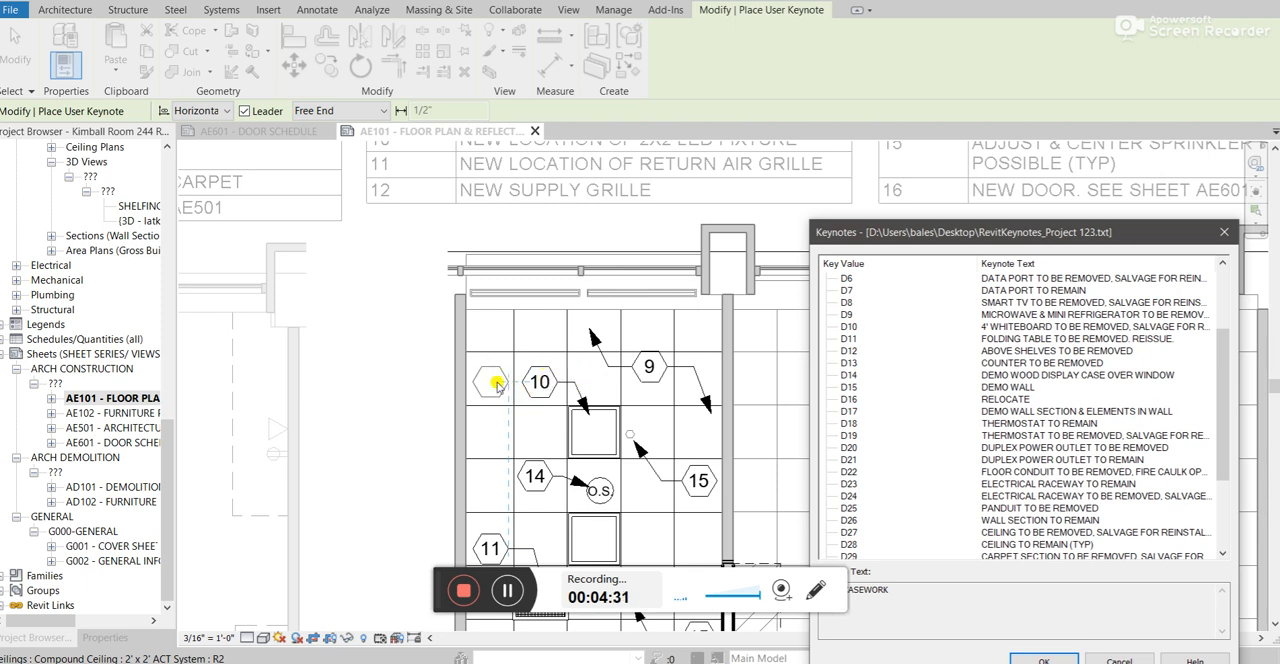
left_click_drag(884, 232, 572, 66)
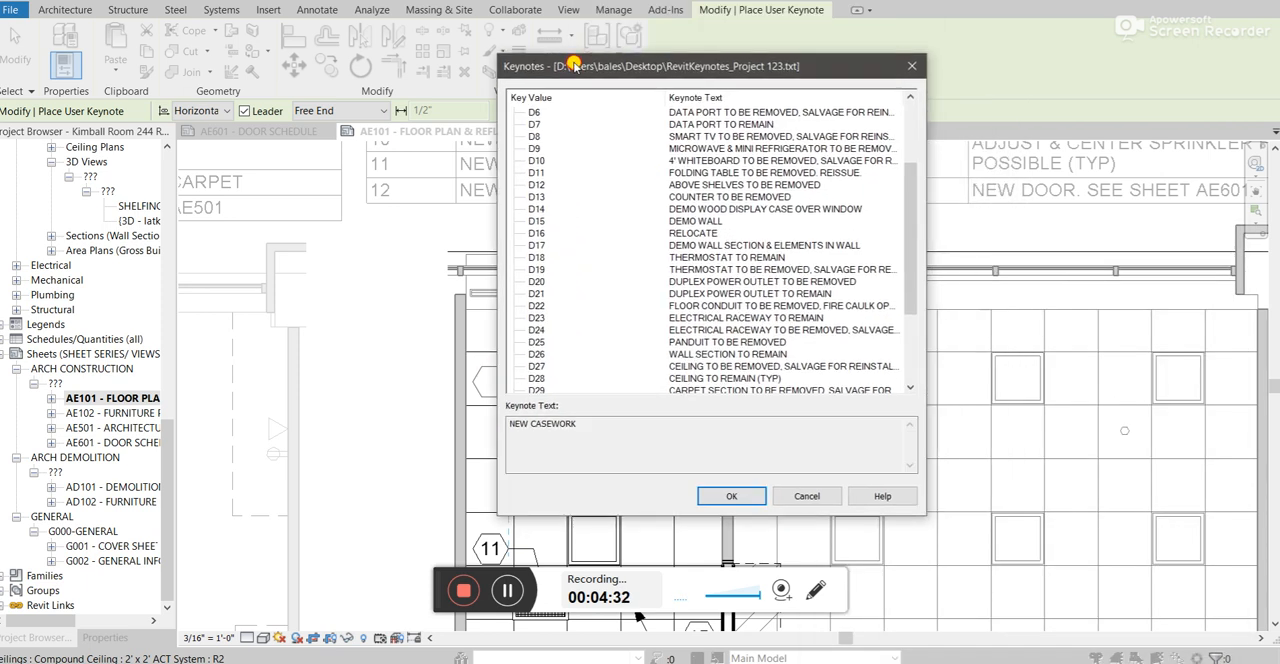
scroll(680, 318, "down", 1)
scroll(680, 318, "down", 3)
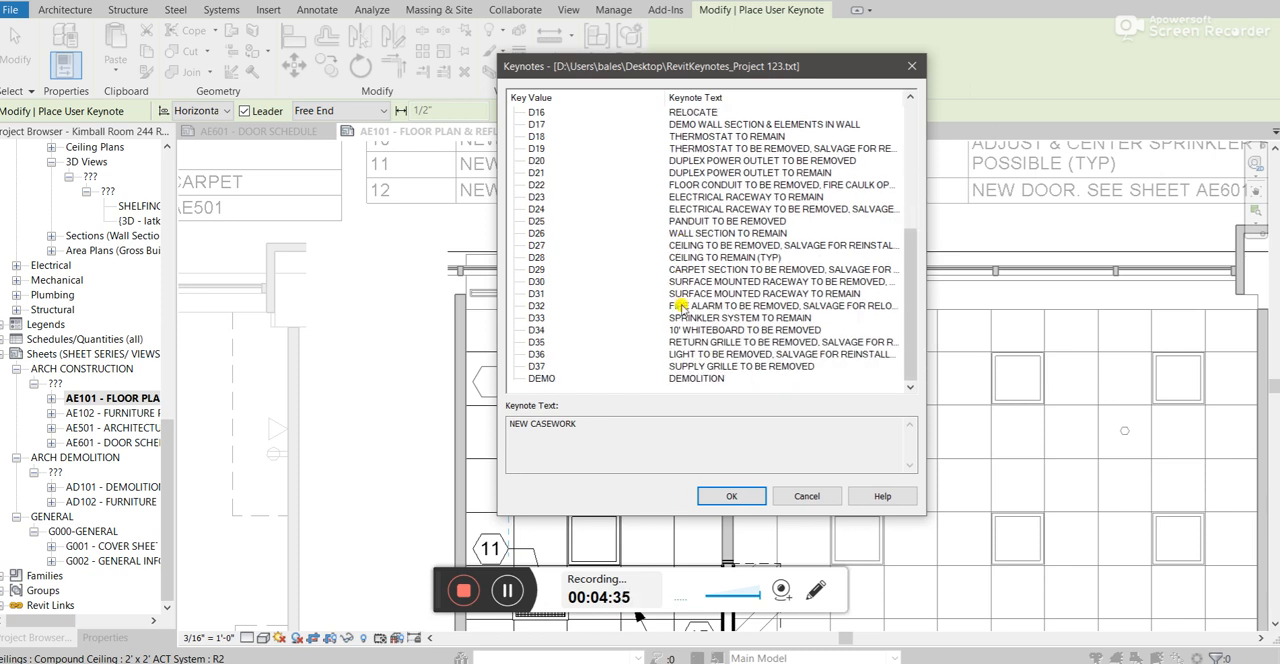
scroll(597, 365, "up", 6)
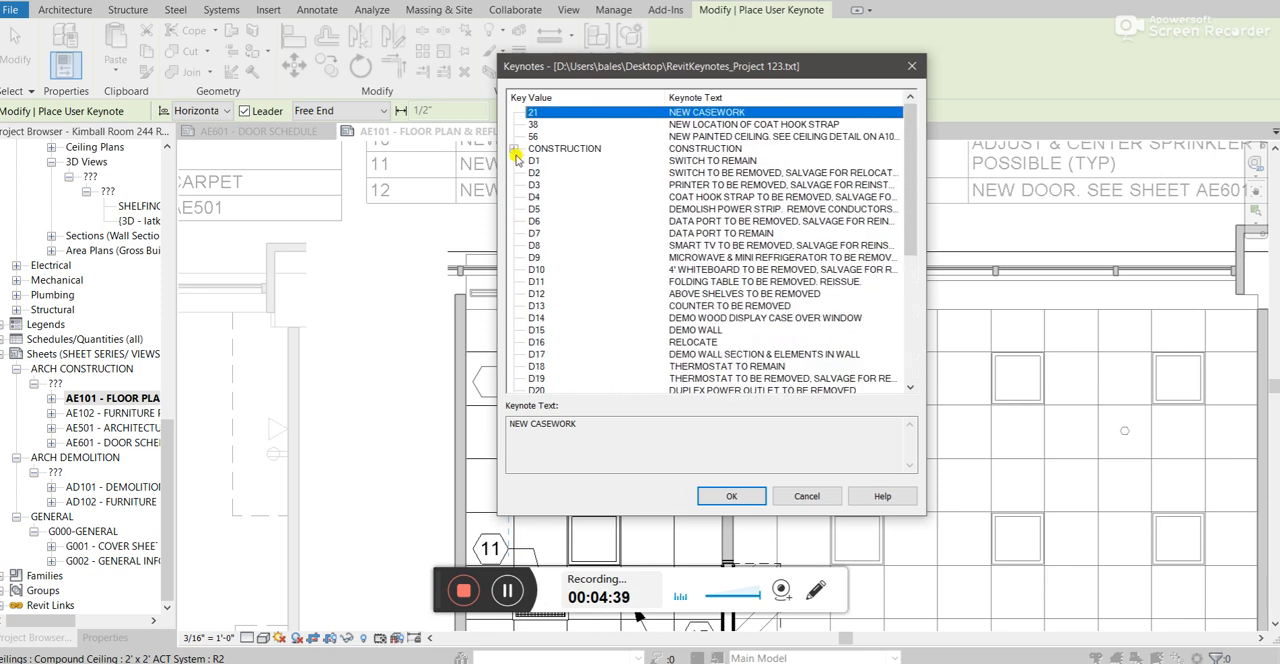
left_click(514, 149)
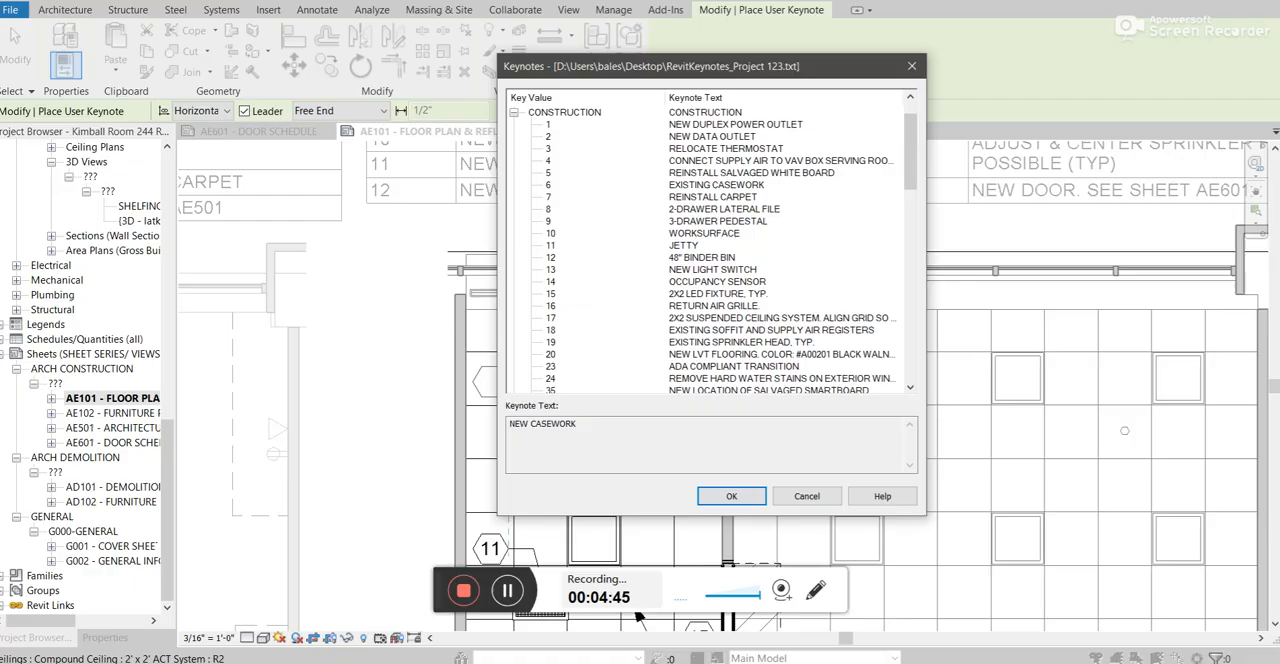
Switch to the keynote text file and examine how the demolition and construction entries reference their parent category.
key("alt+Tab")
scroll(189, 420, "up", 14)
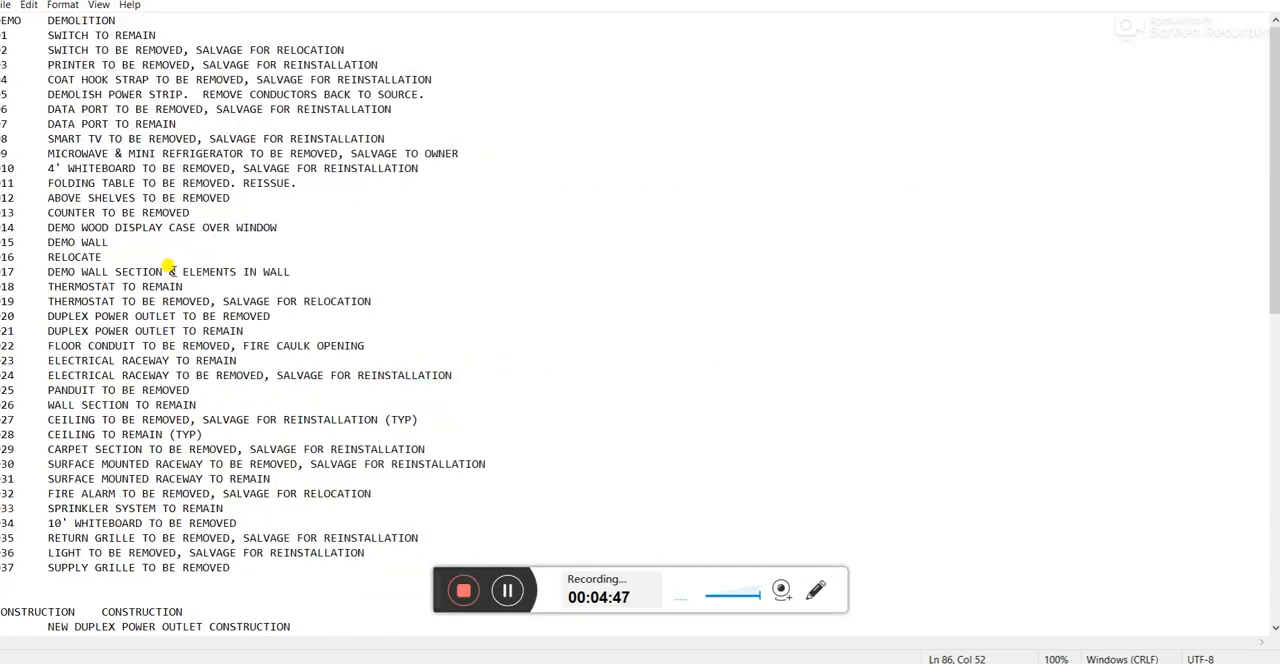
scroll(165, 255, "down", 11)
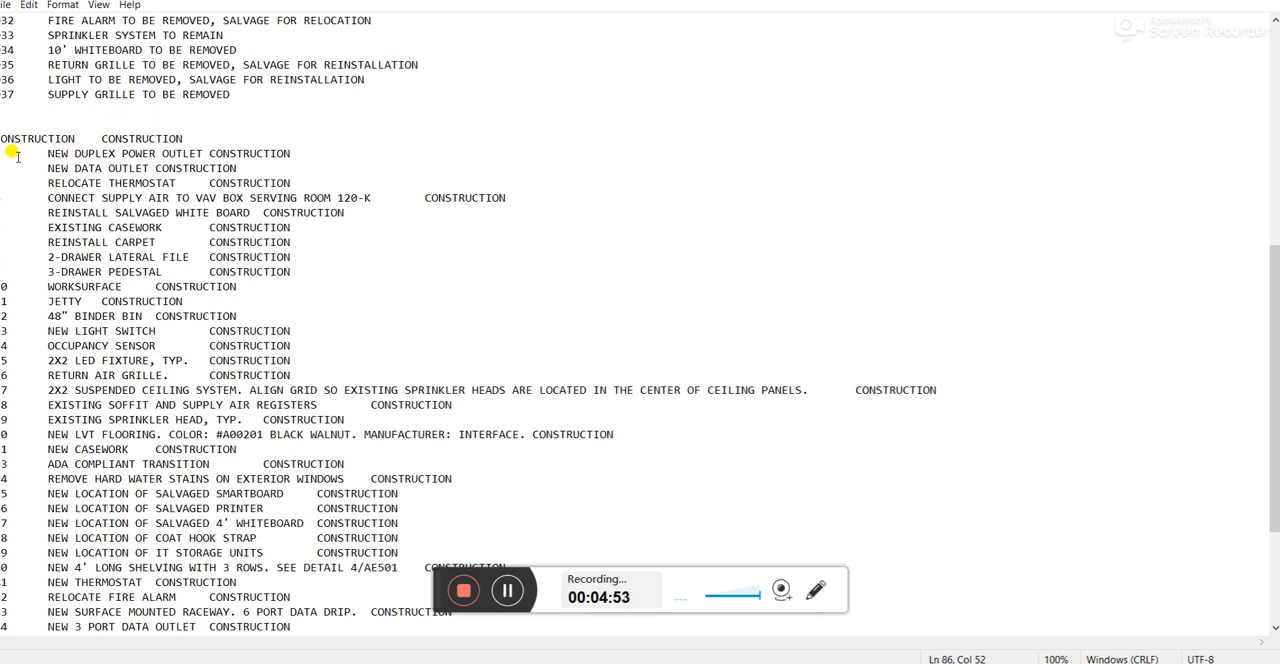
Return to Revit, check the CONSTRUCTION category for the painted-ceiling keynote, and select keynote 56 in the list.
left_click(366, 662)
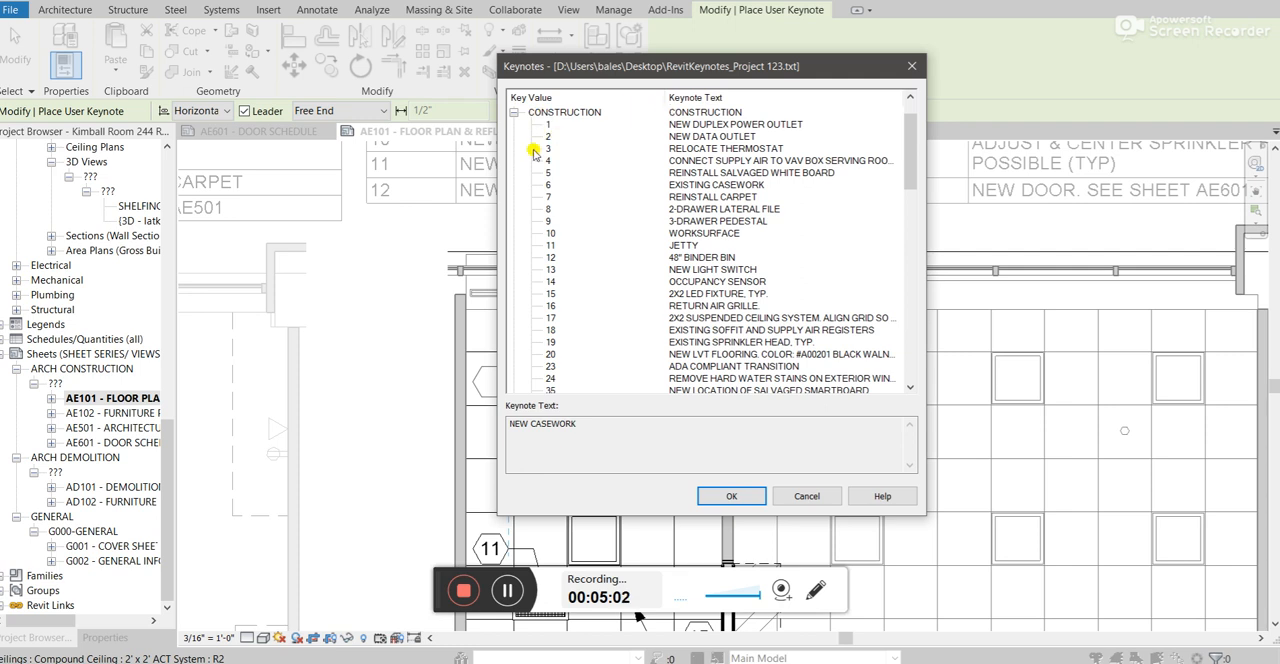
scroll(560, 130, "down", 10)
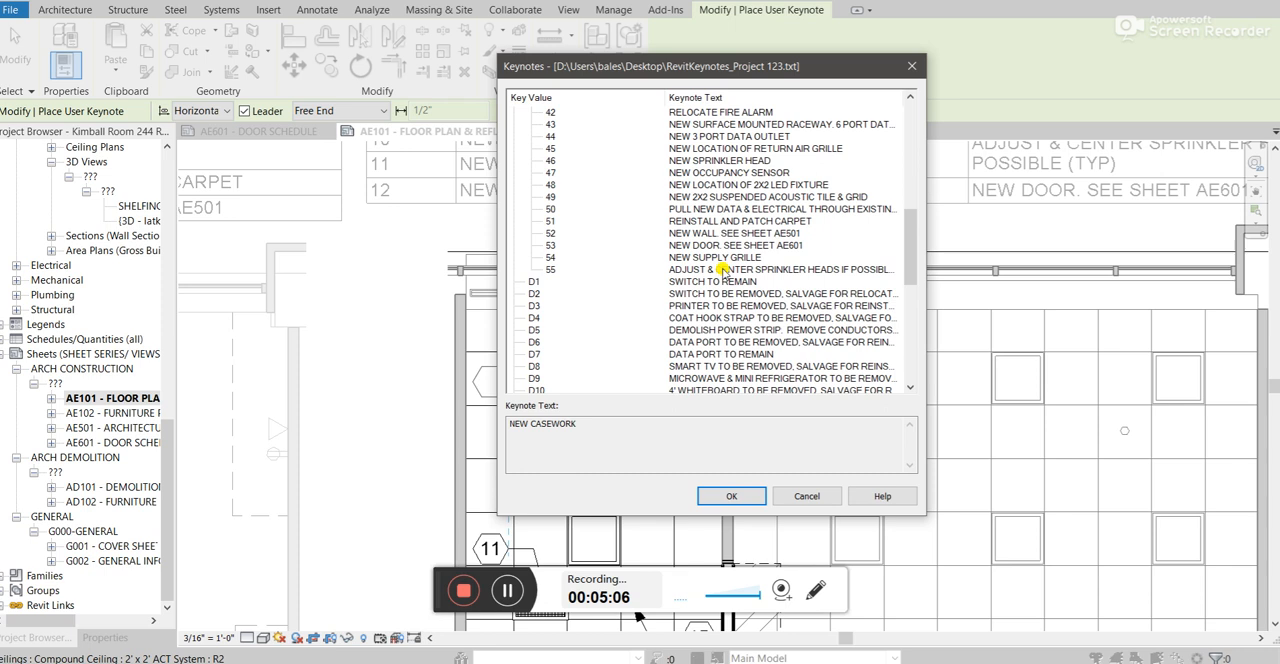
scroll(583, 278, "down", 10)
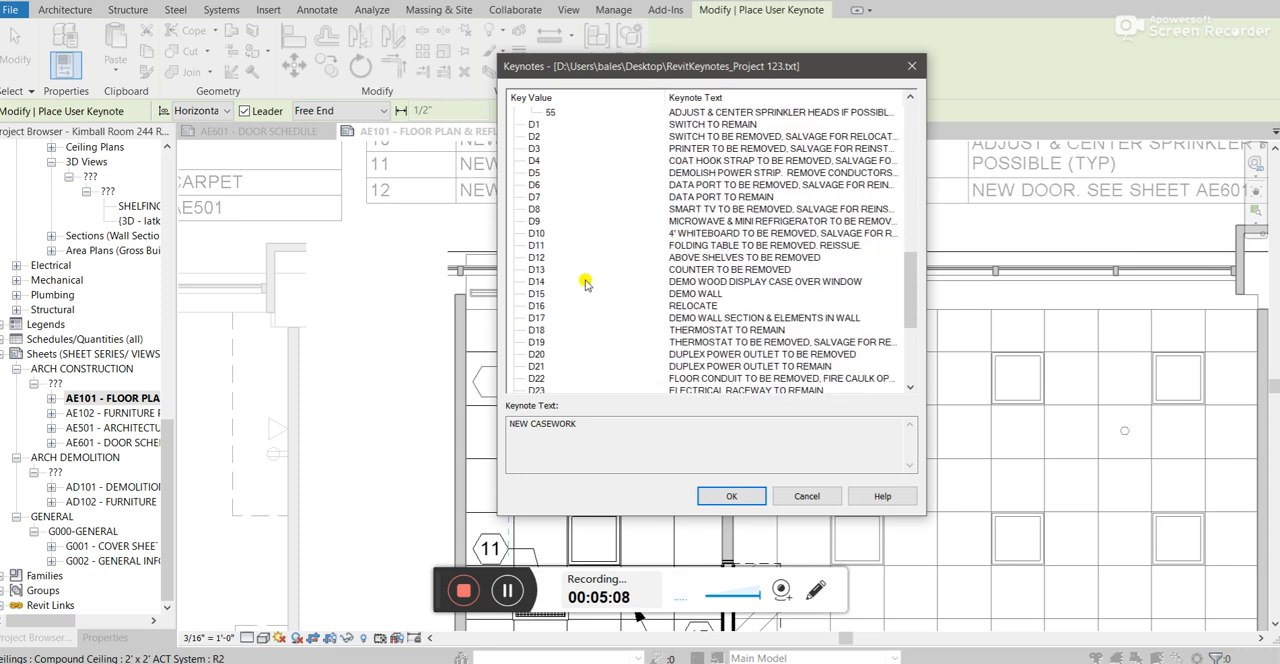
scroll(593, 286, "up", 10)
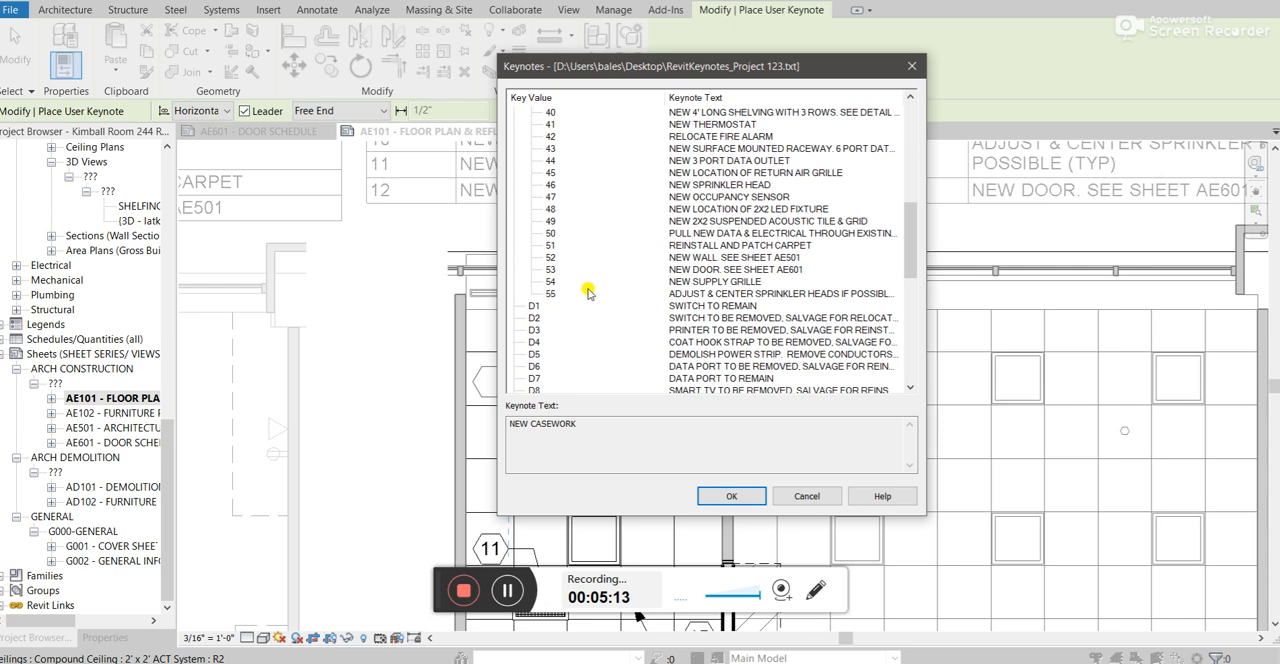
scroll(588, 290, "up", 14)
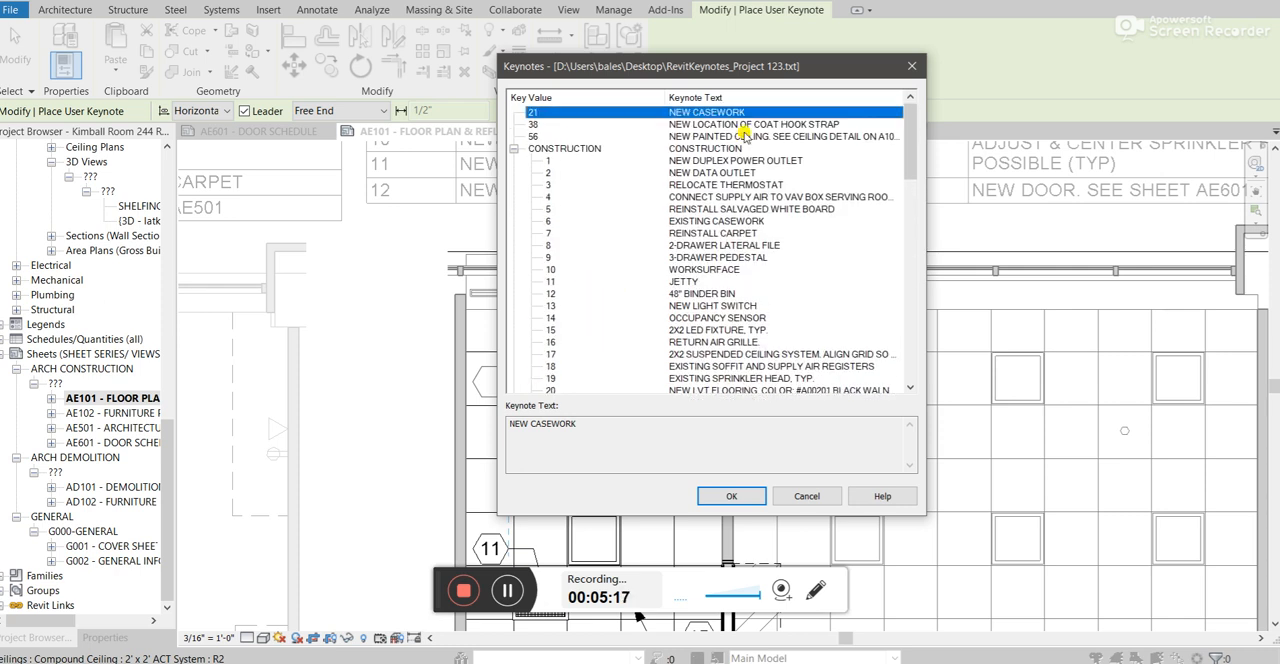
left_click(779, 137)
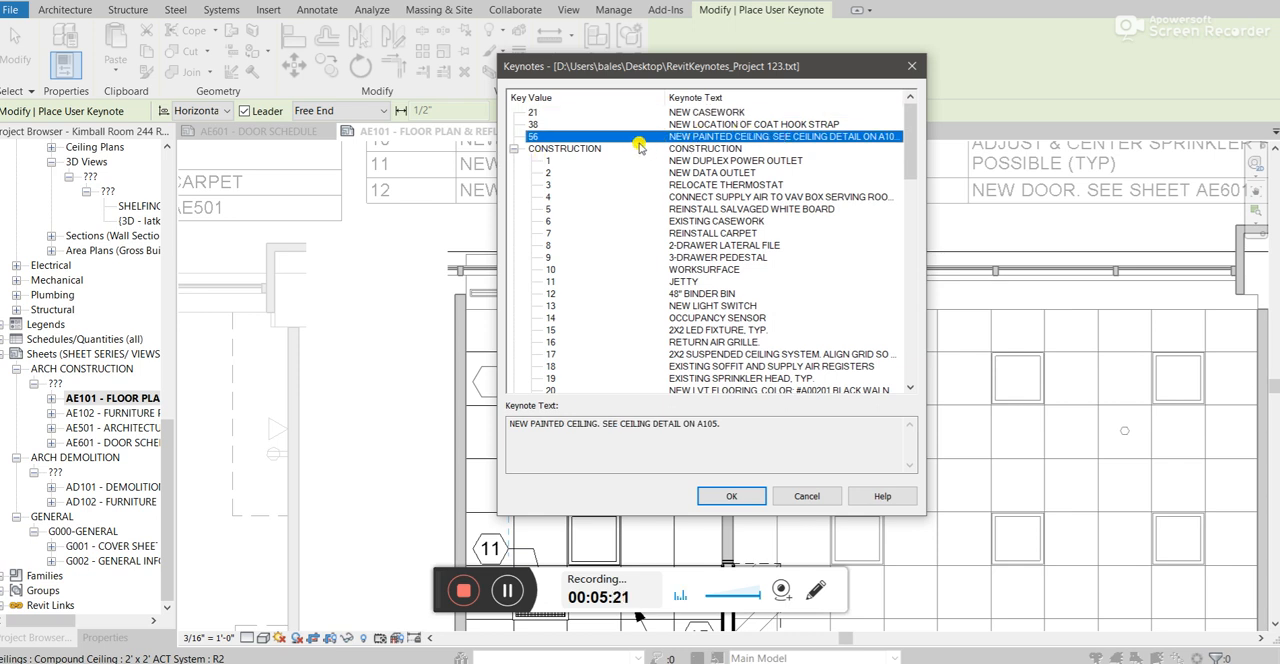
Switch to the keynote text file, add the tab-separated parent category CONSTRUCTION to painted-ceiling entry 56, and save the file.
key("alt+Tab")
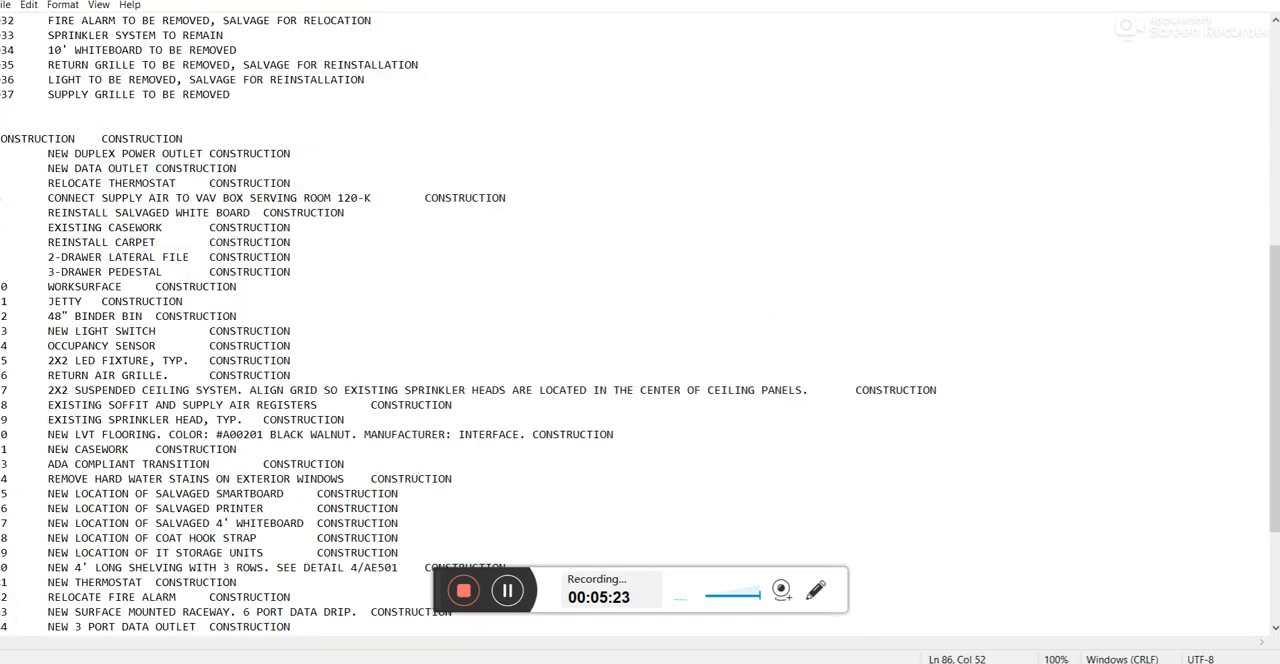
scroll(376, 455, "down", 5)
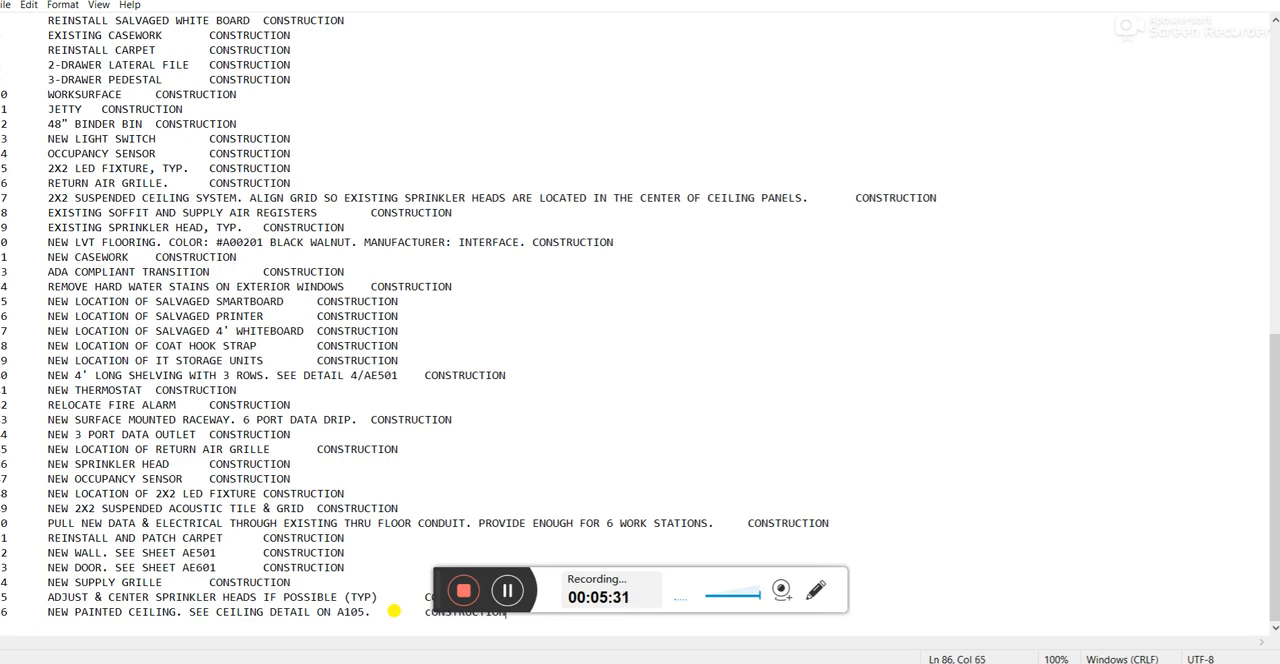
left_click(578, 430)
left_click_drag(511, 613, 410, 612)
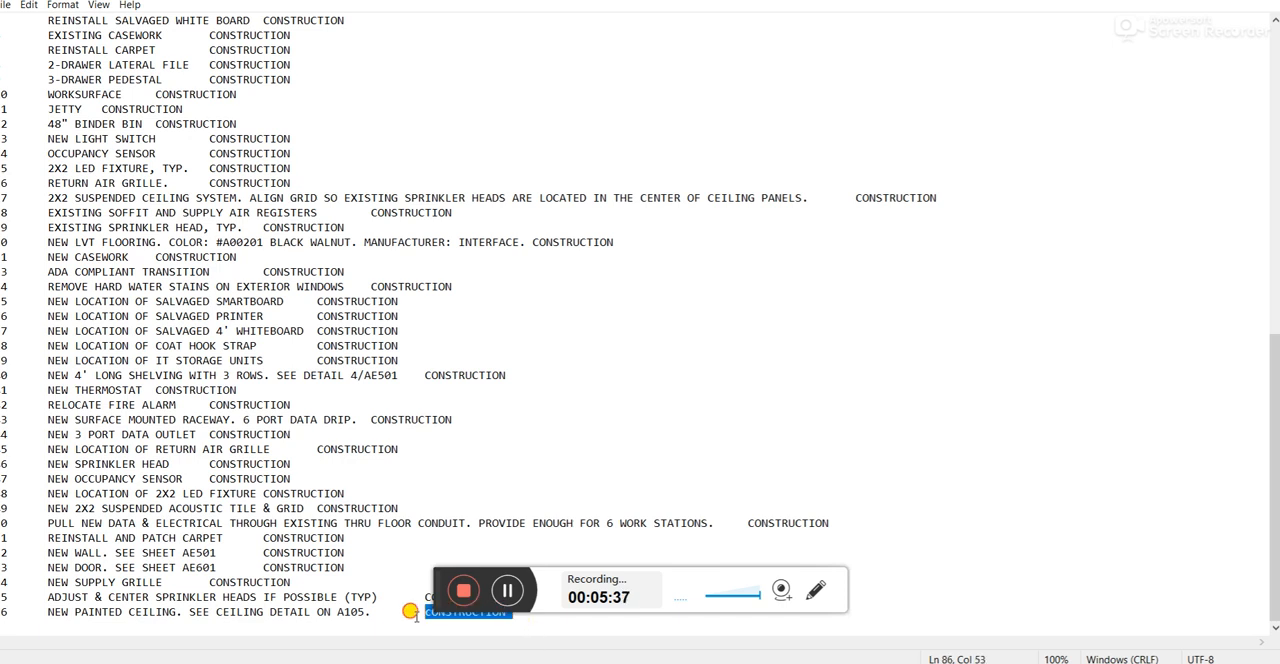
left_click(425, 607)
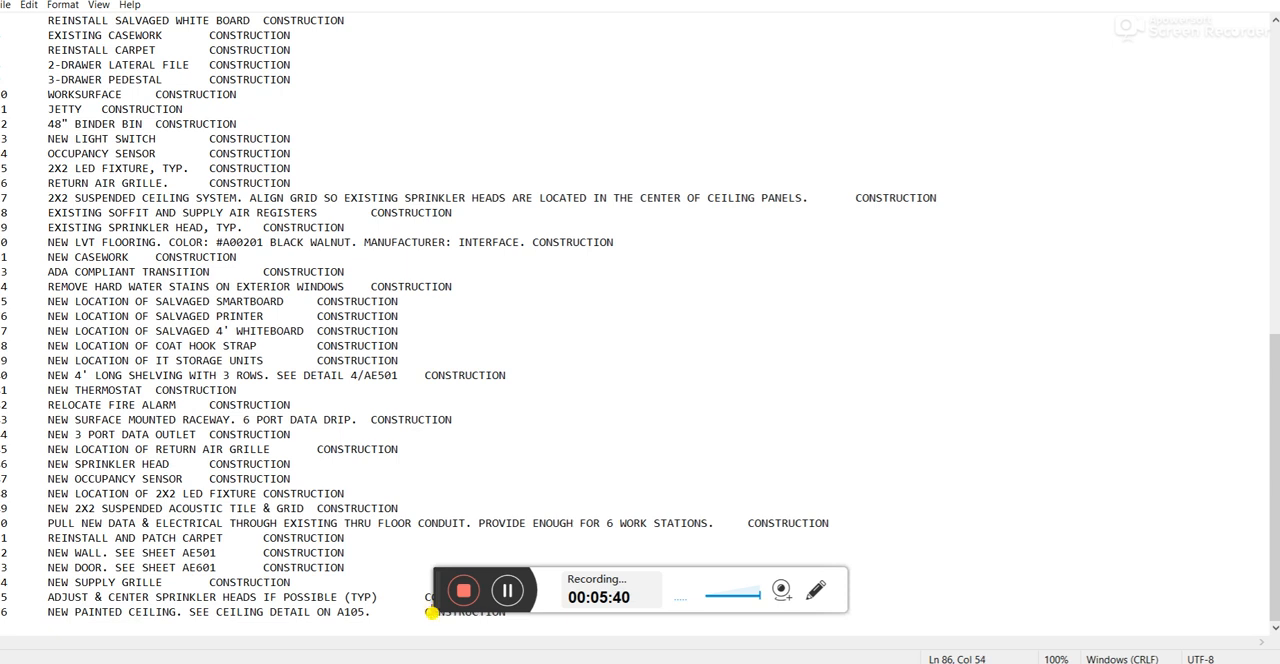
left_click(6, 5)
left_click(33, 70)
Switch back to Revit, dismiss the keynote selection without assigning one, and reload the keynote table, accepting the keynoting settings.
key("alt+Tab")
left_click(815, 494)
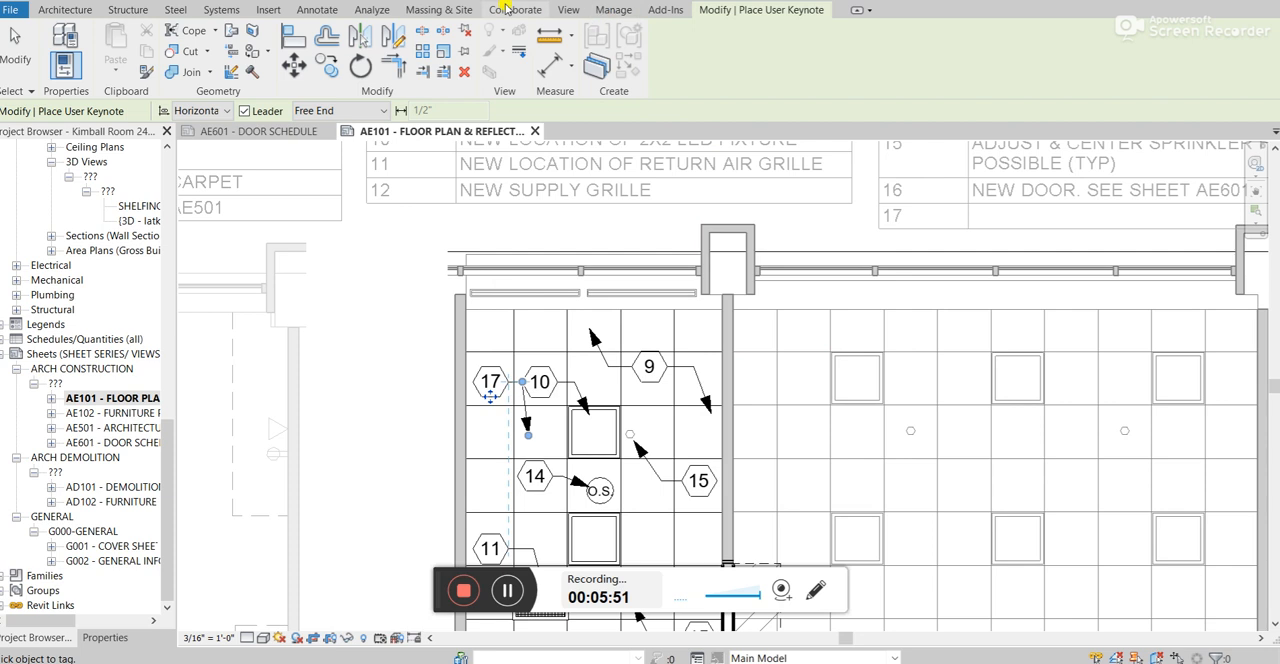
left_click(317, 9)
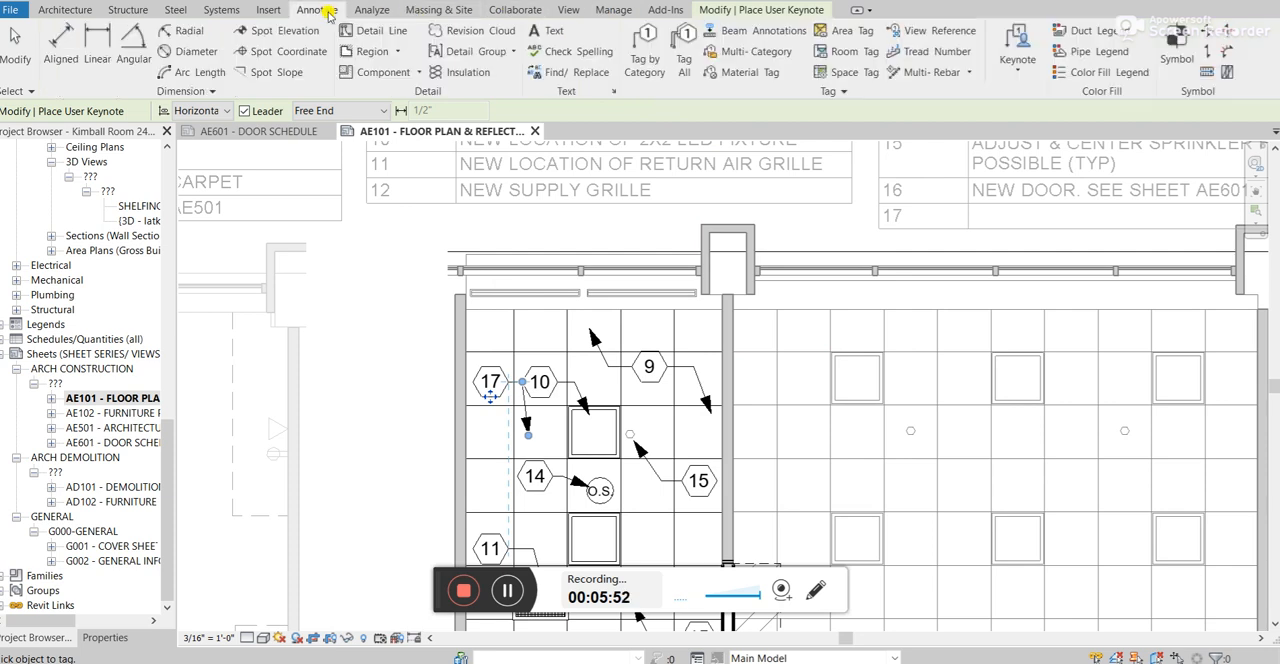
left_click(1023, 72)
left_click(1110, 199)
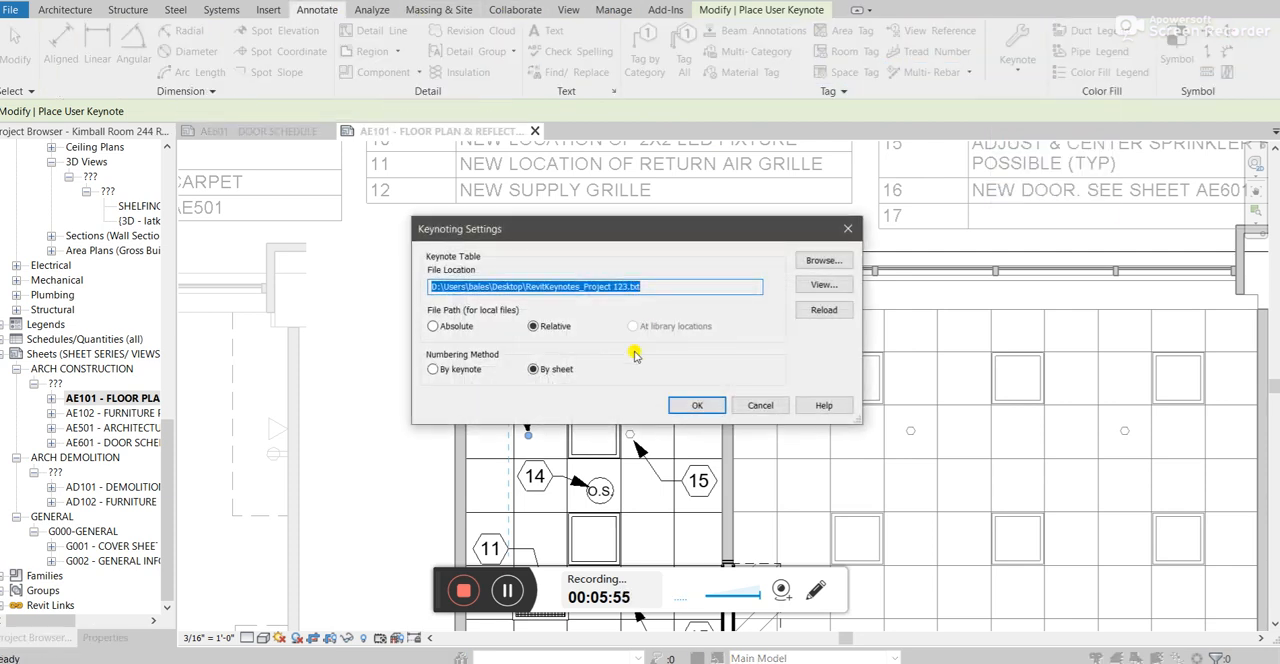
left_click(824, 310)
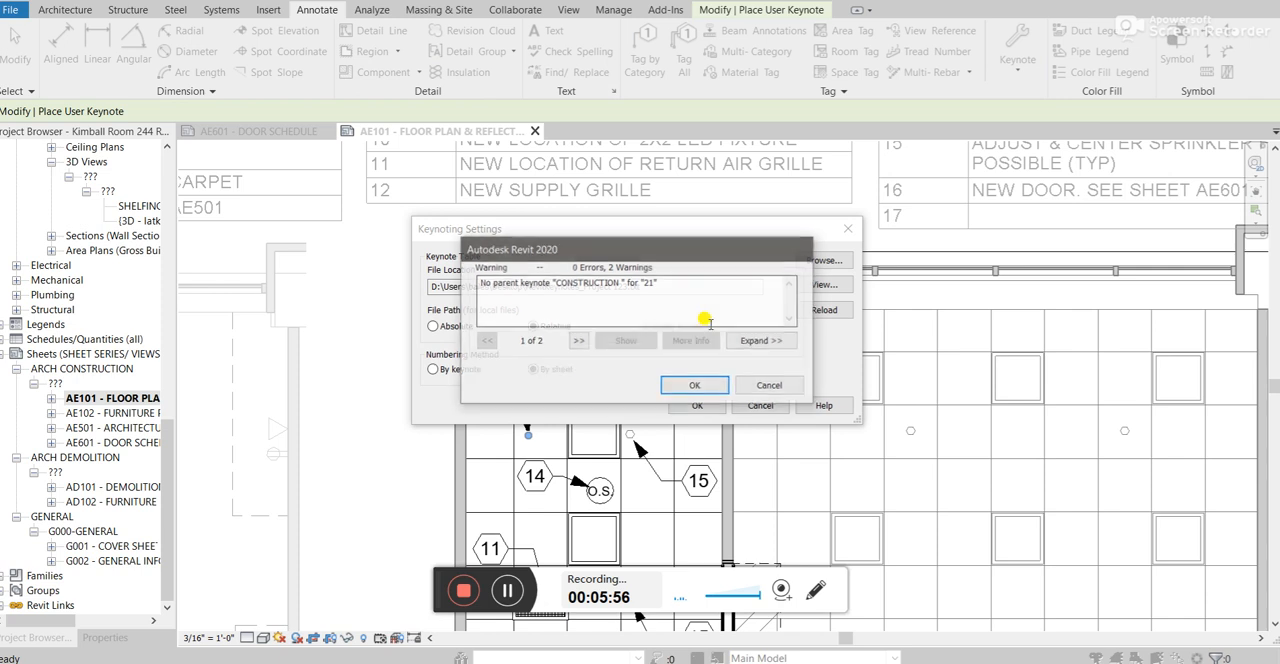
left_click(693, 384)
left_click(701, 405)
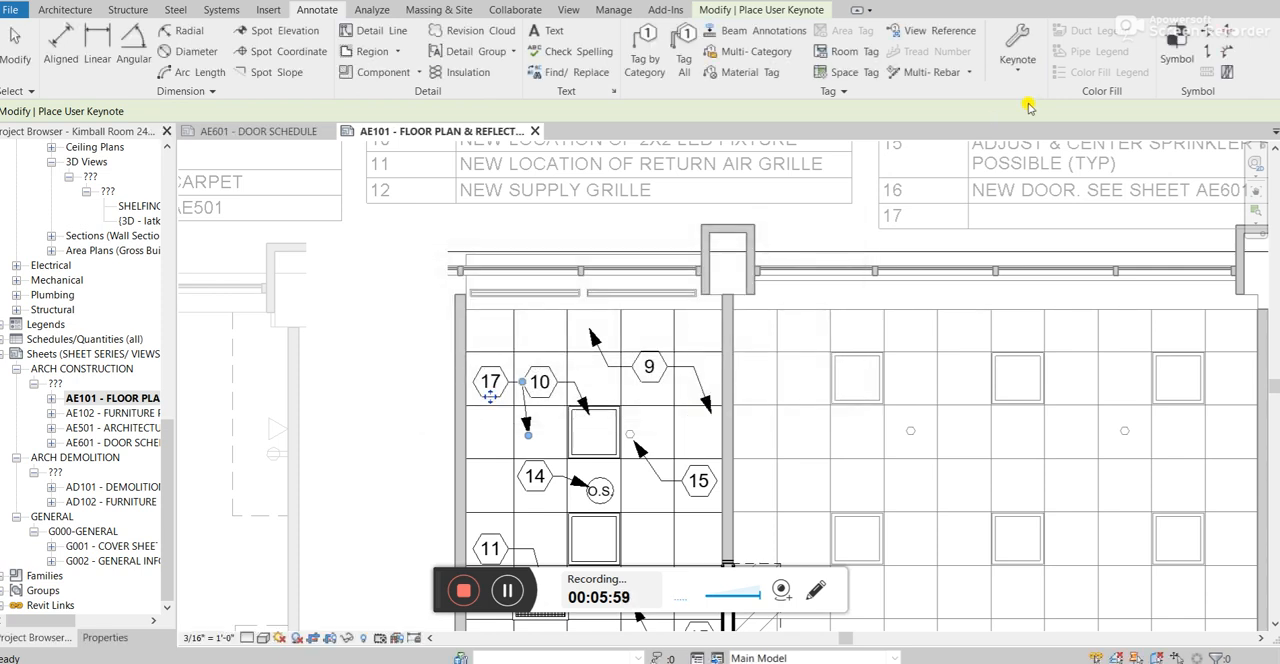
Place a user keynote tag with a leader on the 2' x 2' ACT ceiling, just above keynote tag 10.
left_click(1020, 71)
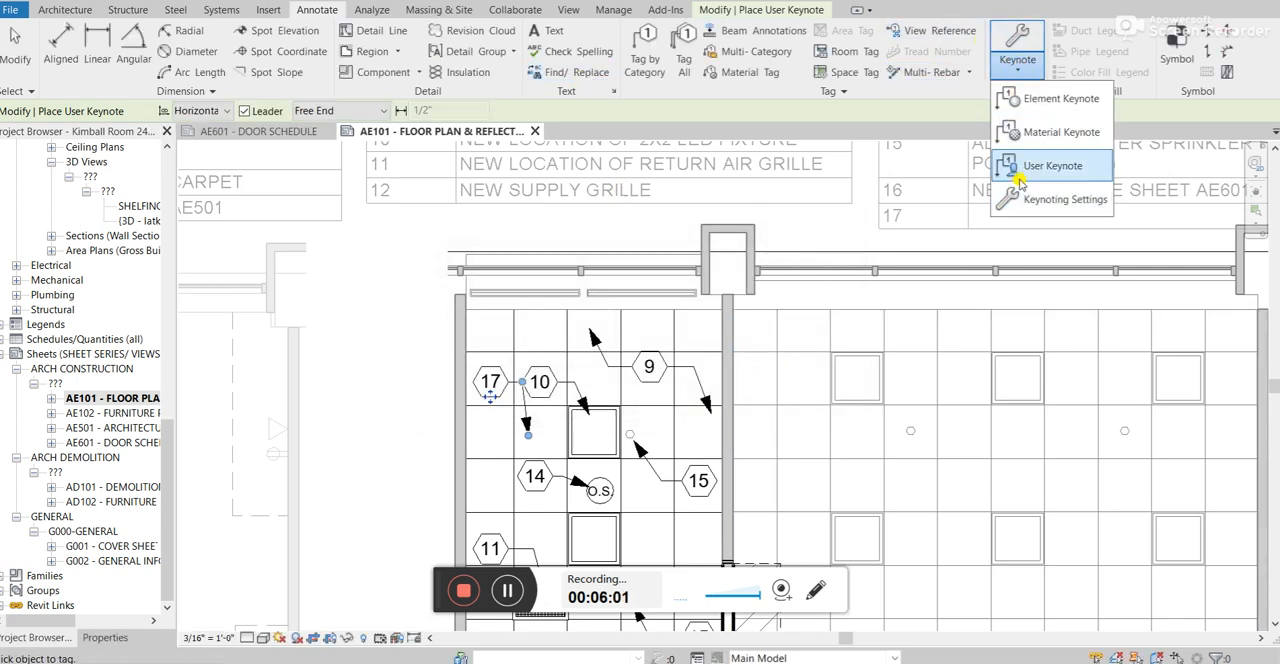
left_click(1030, 168)
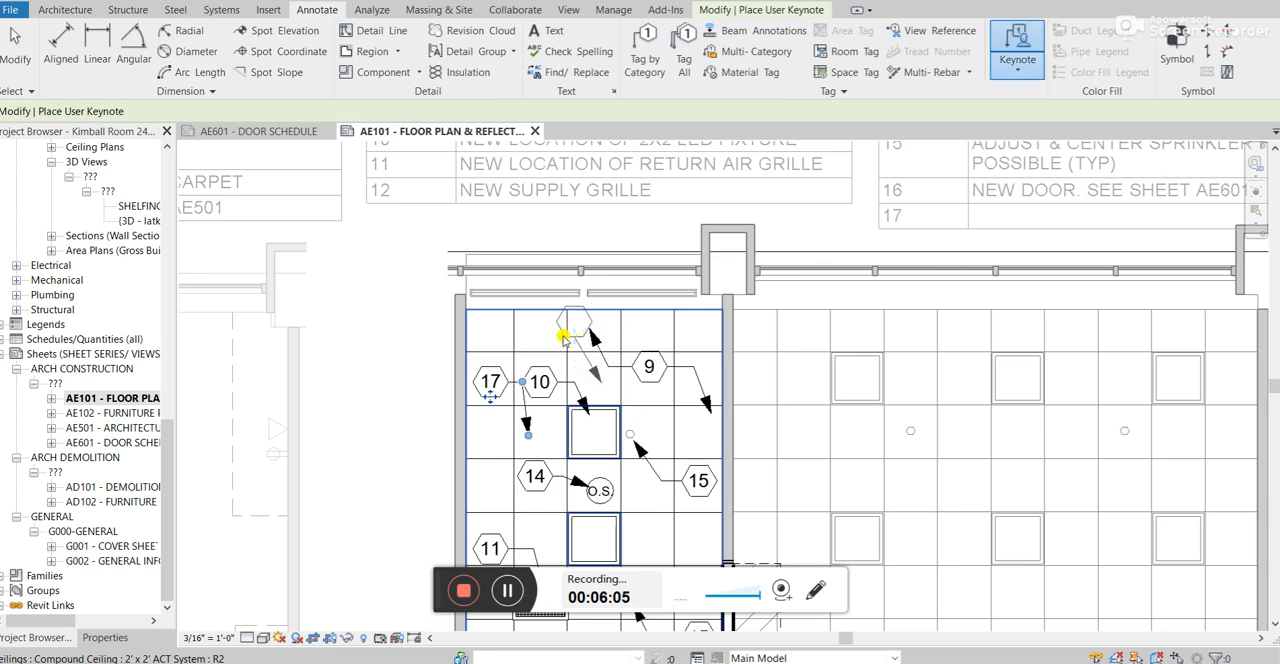
left_click(566, 336)
scroll(598, 316, "down", 3)
scroll(564, 276, "up", 2)
left_click(516, 149)
Assign keynote 56, NEW PAINTED CEILING. SEE CEILING DETAIL ON A105., to the new ceiling tag and finish placing keynotes.
scroll(634, 236, "down", 1)
scroll(634, 240, "down", 9)
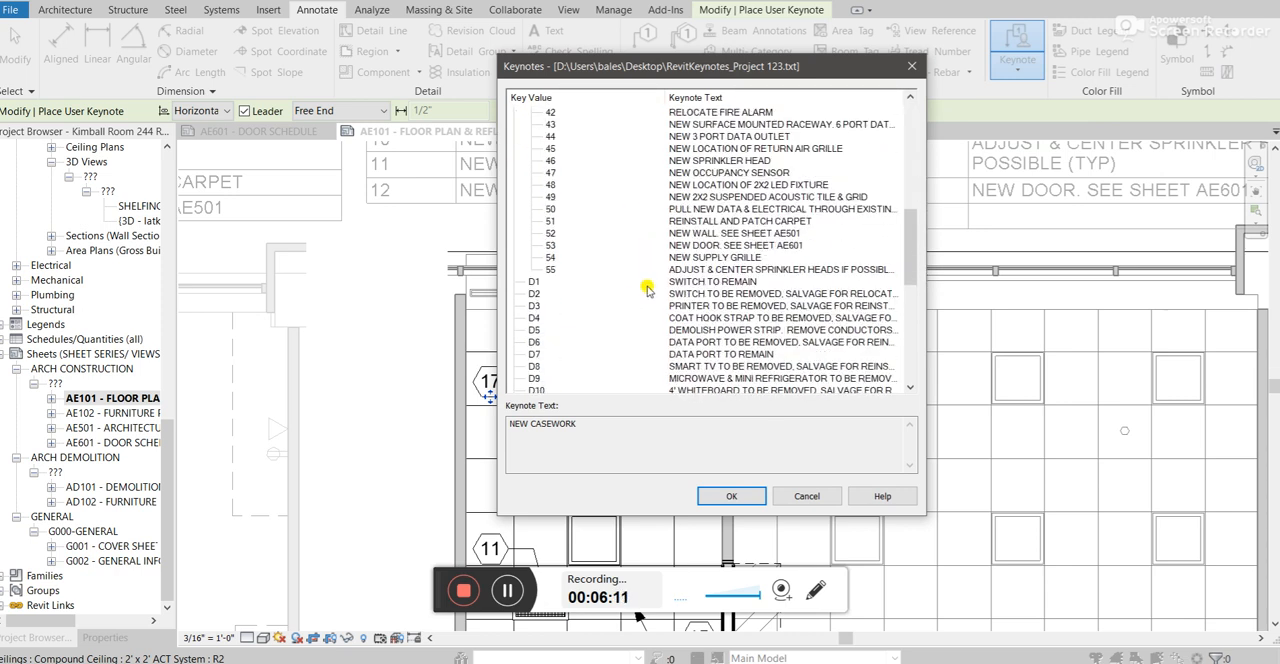
scroll(720, 278, "up", 12)
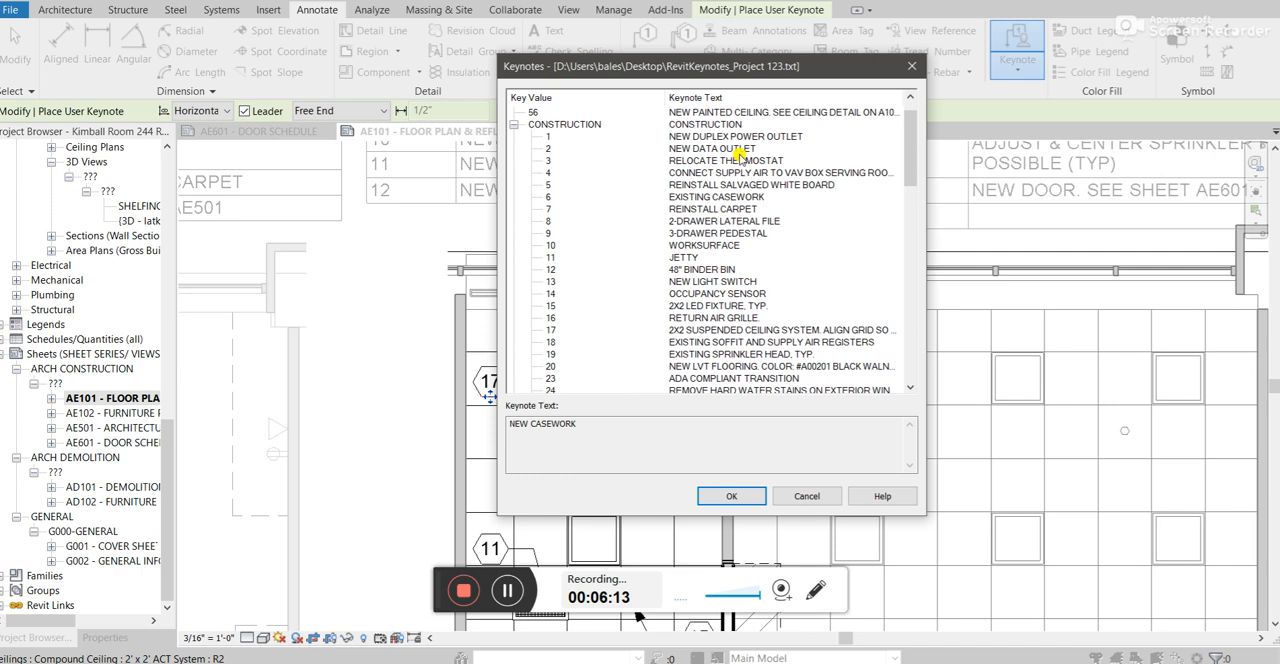
left_click(686, 114)
scroll(700, 160, "up", 1)
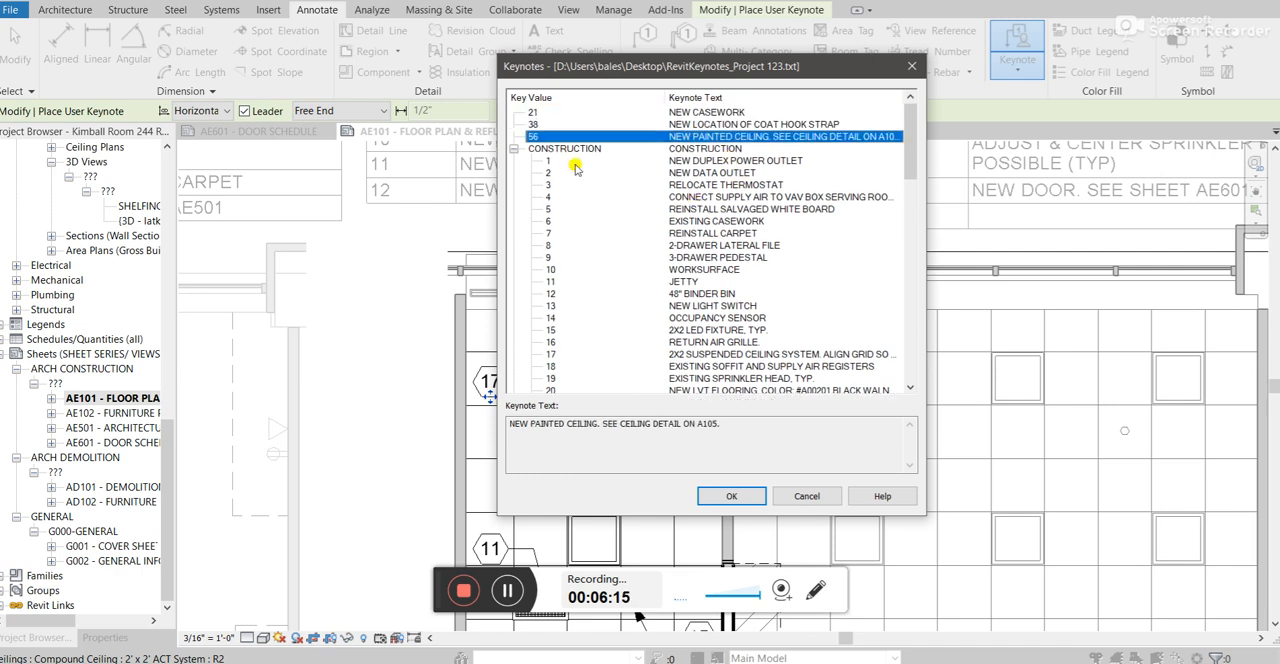
left_click(727, 497)
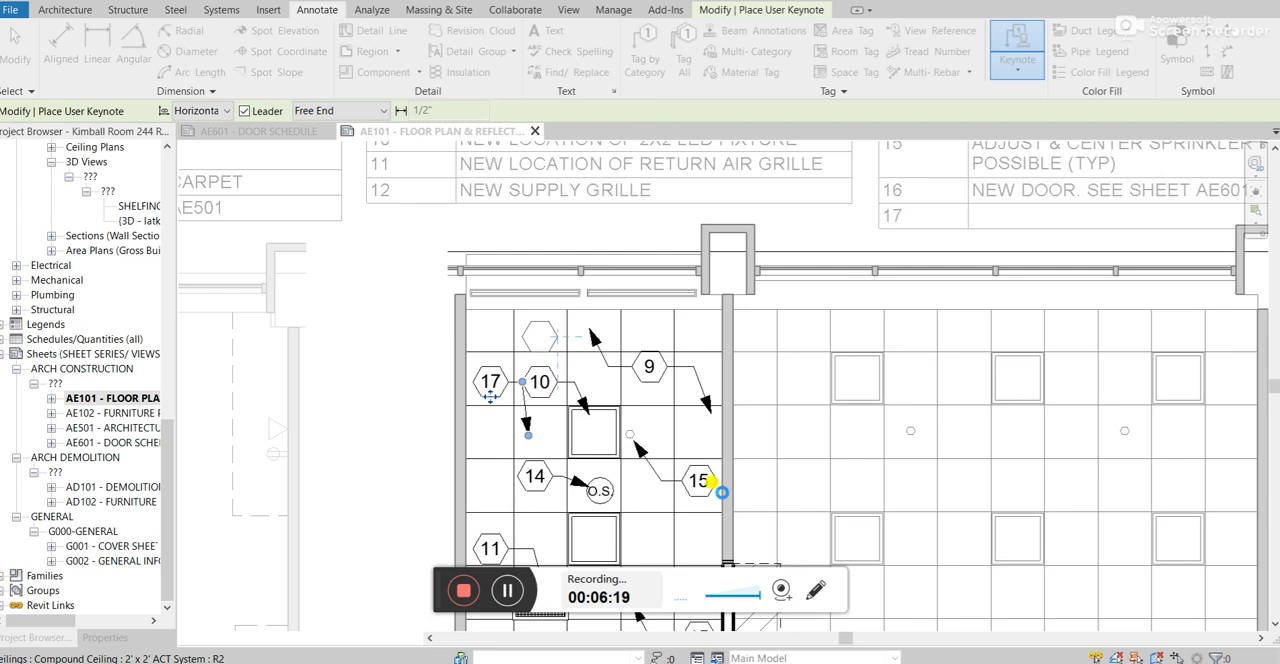
scroll(711, 482, "down", 2)
left_click(610, 388)
key("Escape")
key("Escape")
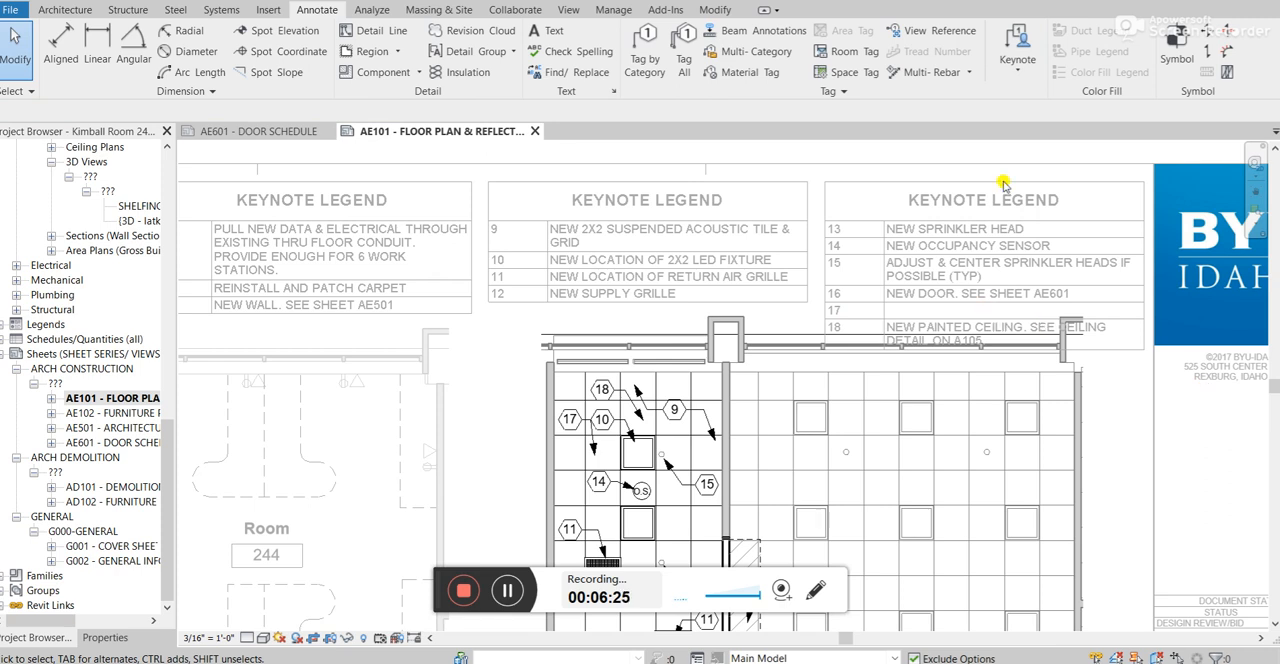
Check the painted-ceiling entry in the sheet's keynote legend, and review and accept the keynoting settings.
scroll(988, 335, "down", 3)
scroll(997, 234, "up", 4)
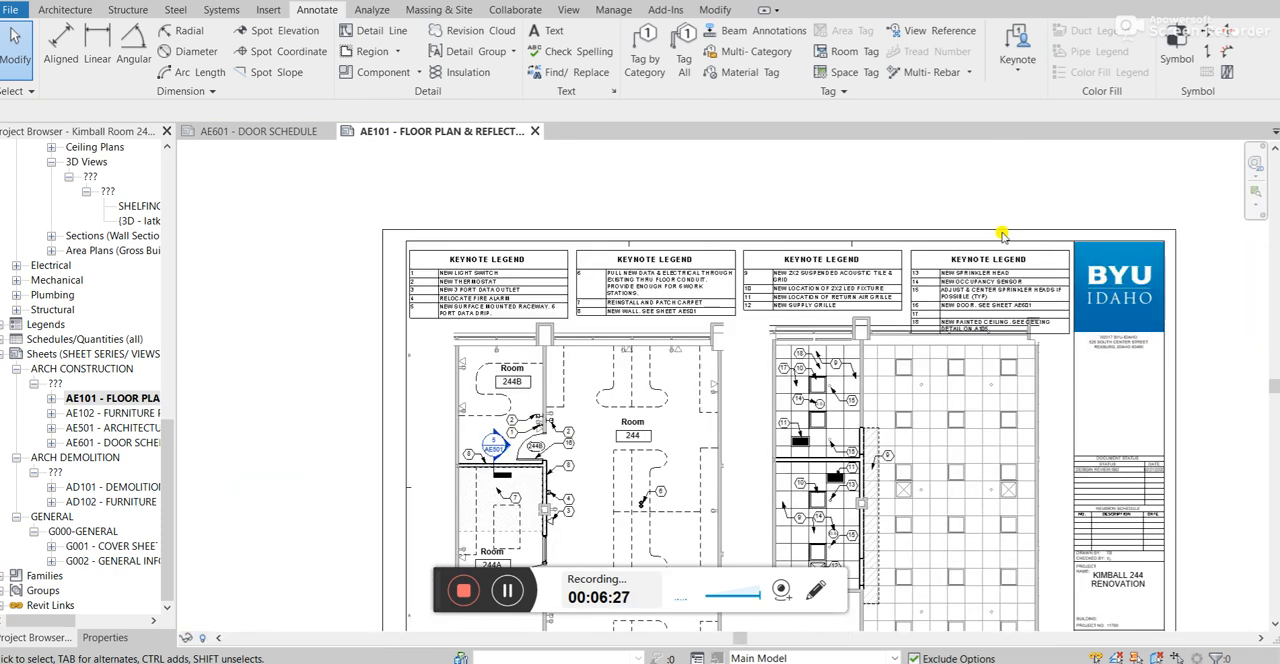
scroll(957, 436, "up", 4)
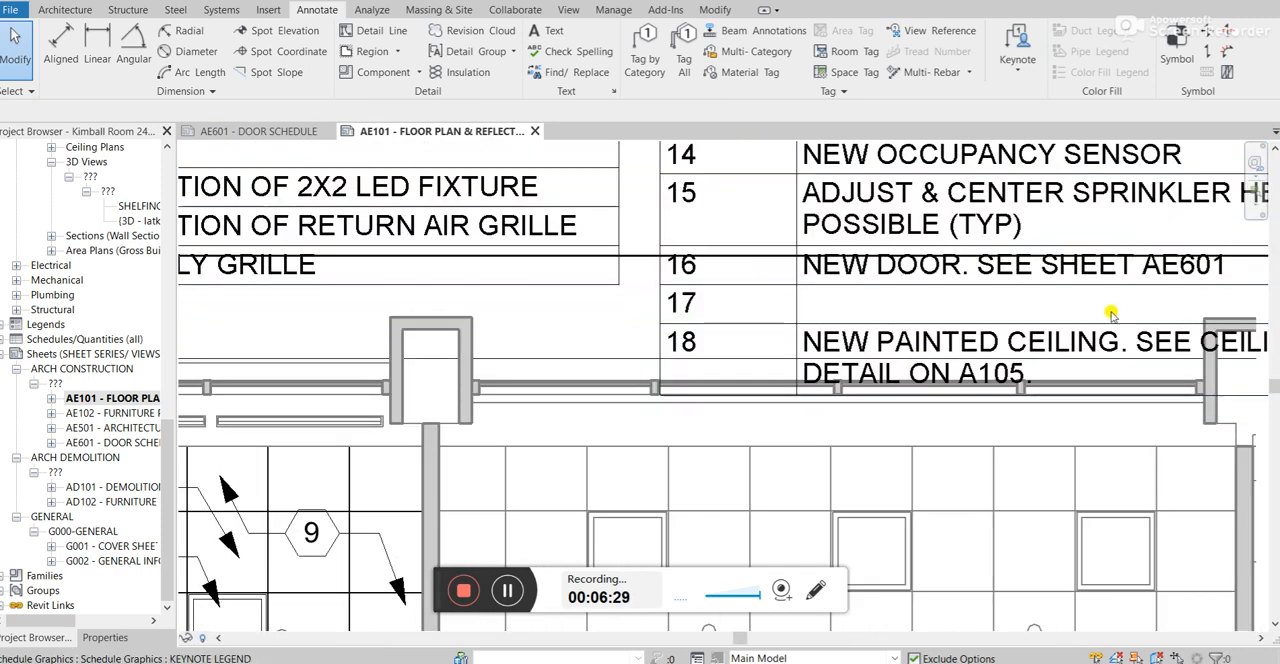
scroll(1108, 345, "down", 4)
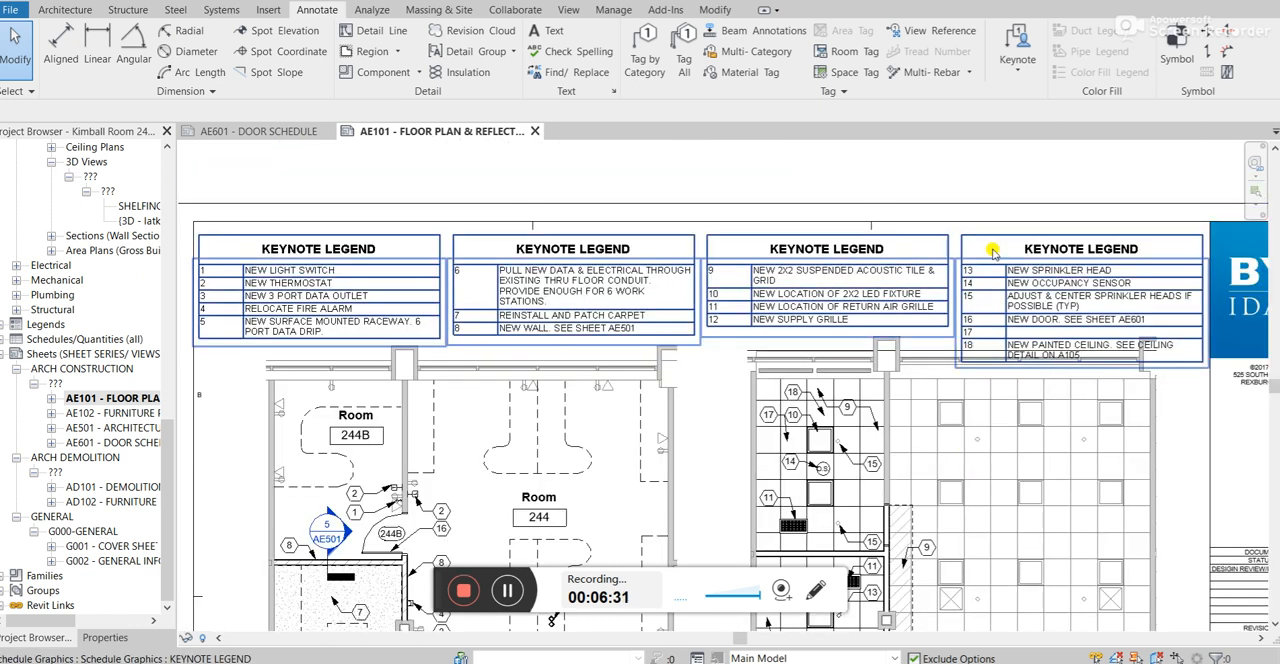
left_click(1010, 80)
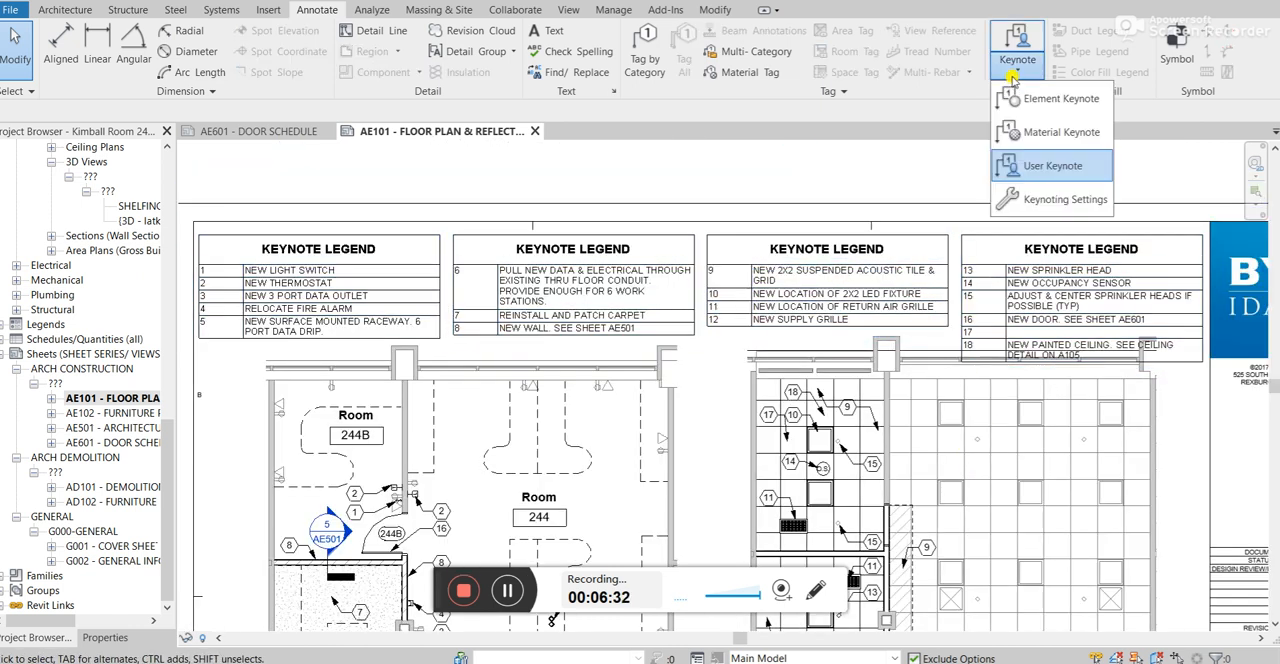
left_click(1043, 200)
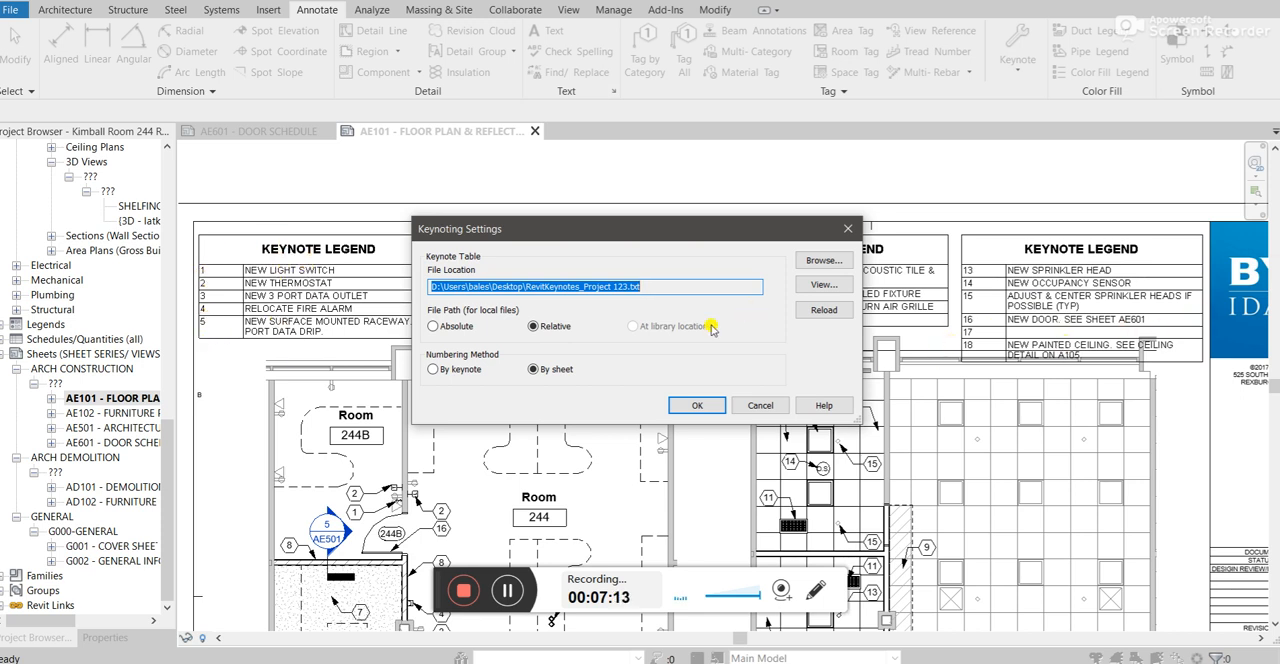
left_click(705, 399)
Select the painted-ceiling keynote tag, inspect its properties and available tag types, and clear the selection.
scroll(790, 415, "up", 2)
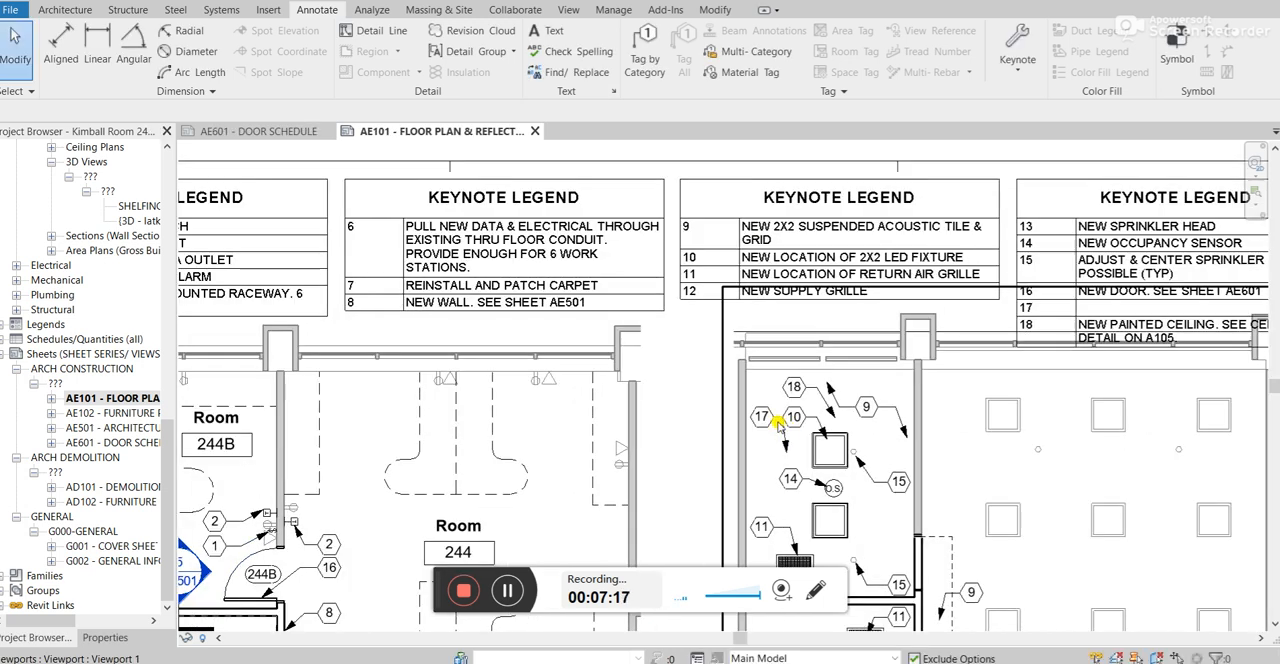
scroll(818, 386, "up", 1)
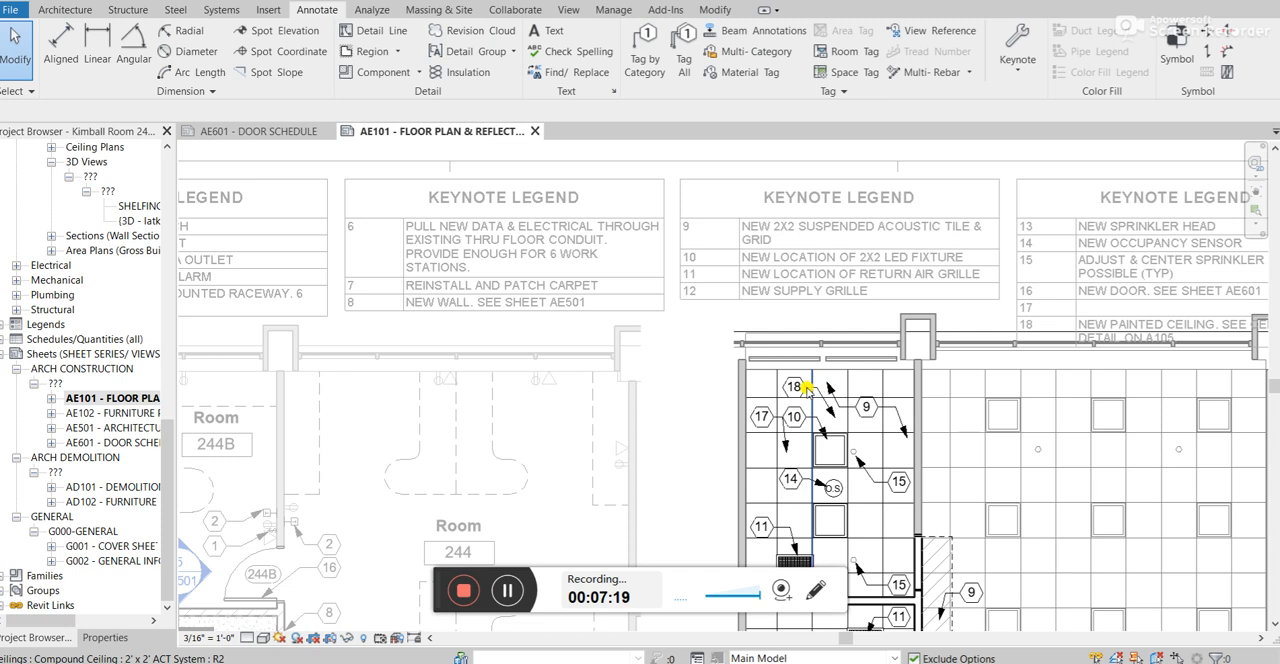
left_click(805, 388)
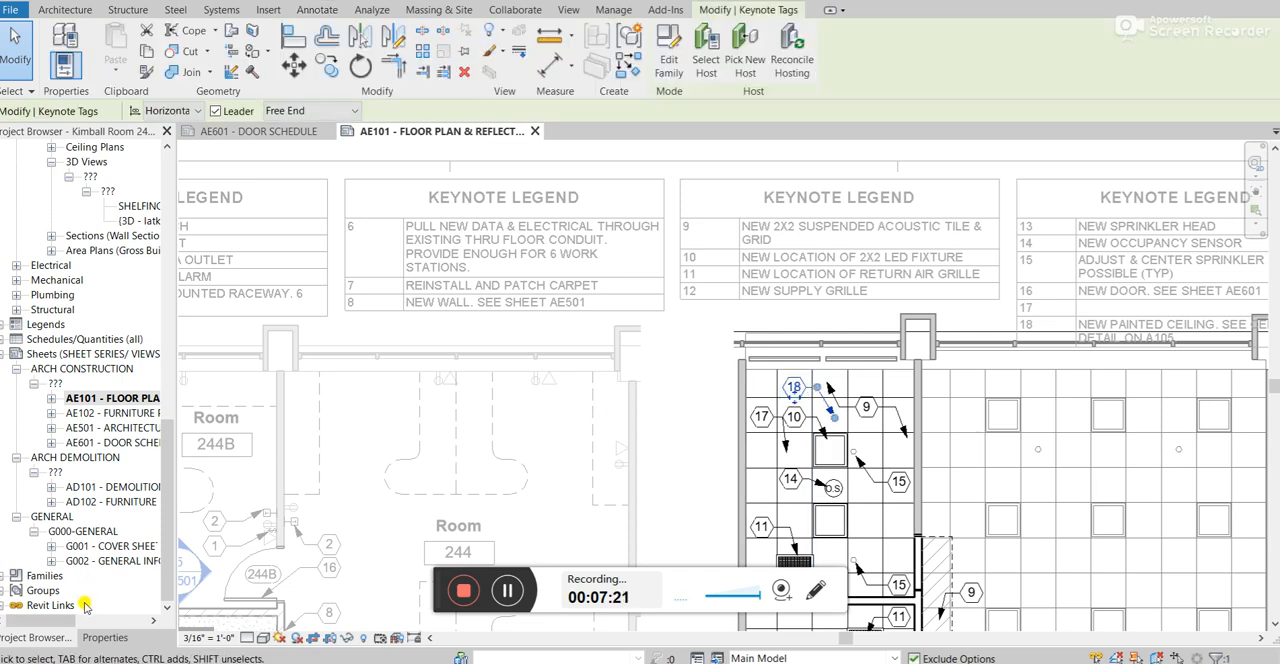
left_click(104, 638)
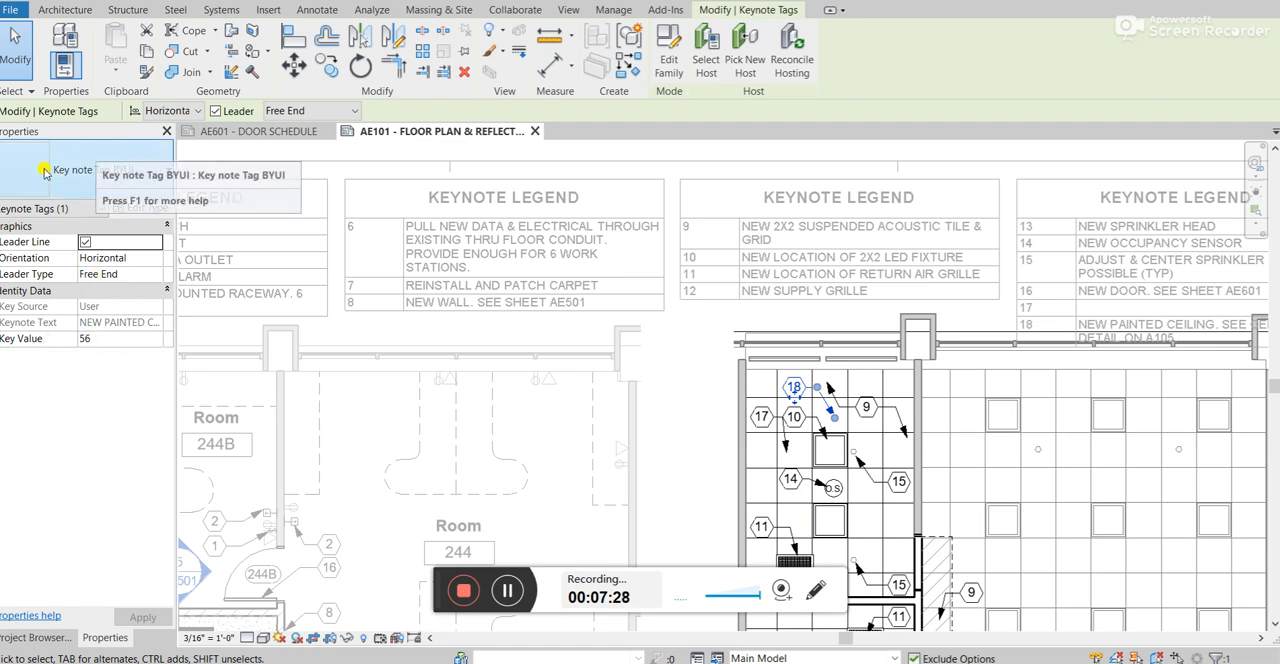
left_click(106, 170)
left_click(107, 170)
left_click(107, 170)
left_click(679, 358)
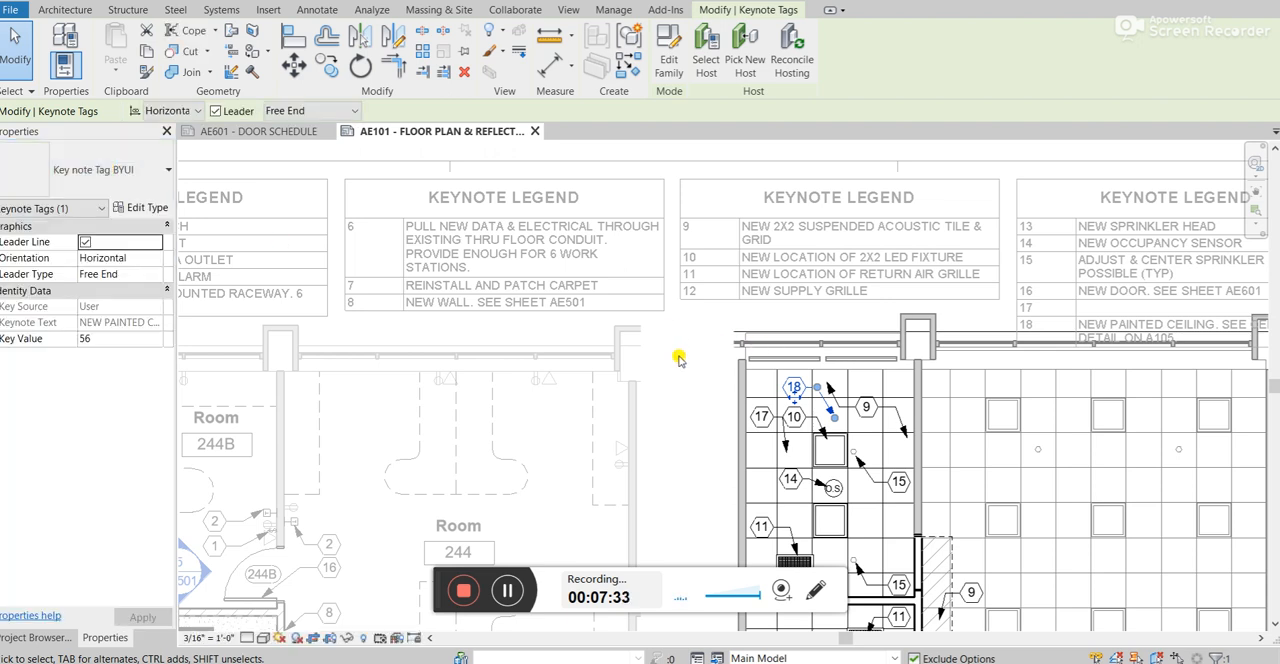
left_click(679, 358)
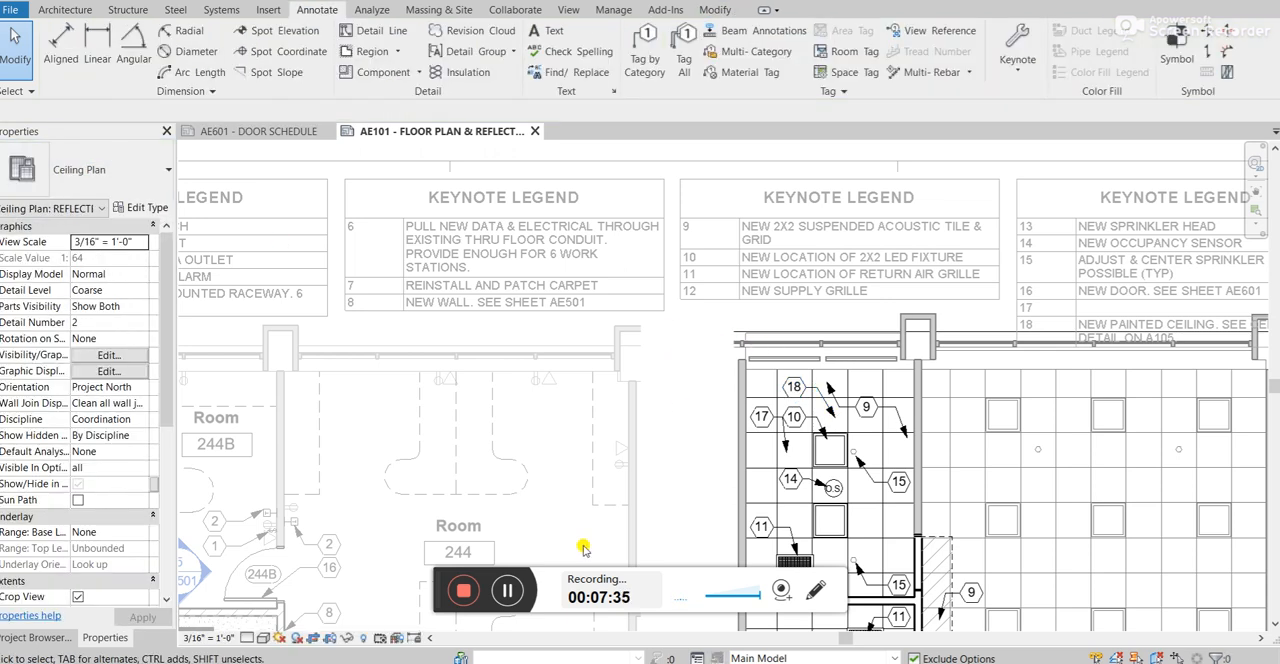